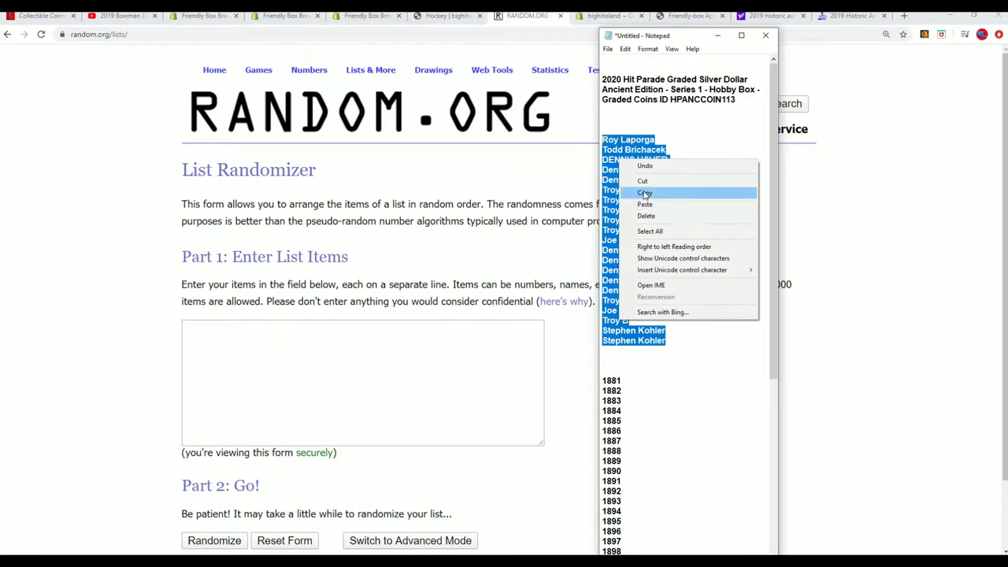
Copy the full list of participant names and paste a duplicate directly beneath the original list.
click(644, 193)
mouse_move(675, 344)
mouse_down()
mouse_move(604, 135)
mouse_move(618, 232)
mouse_move(669, 340)
mouse_up()
right_click(620, 149)
click(612, 139)
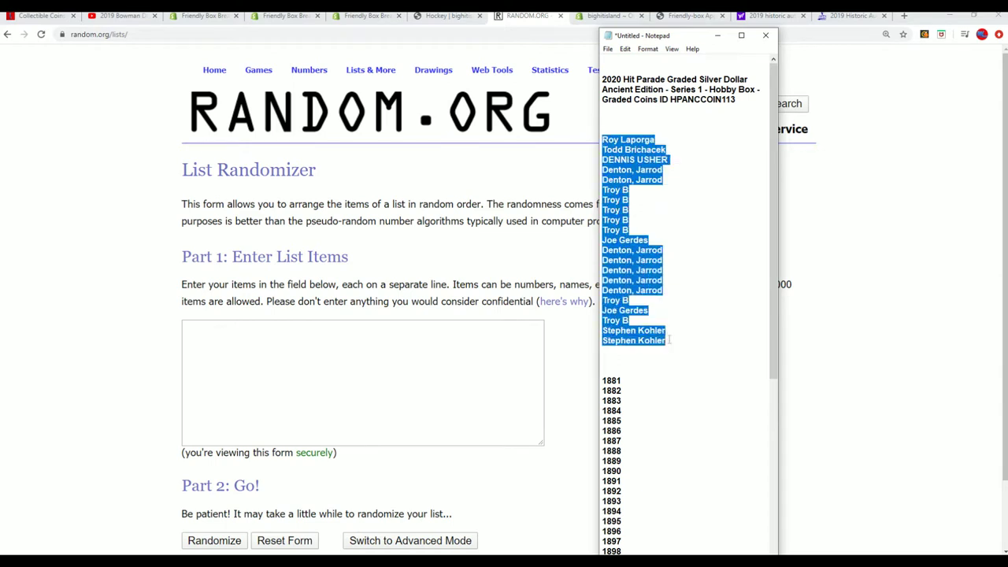
right_click(655, 333)
click(679, 367)
click(685, 340)
key(Return)
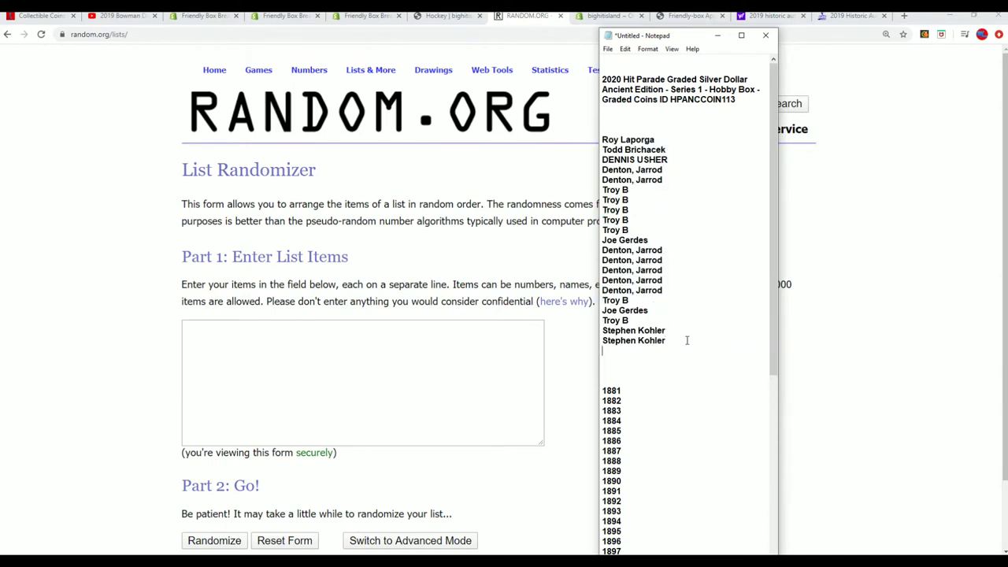
key(ctrl+v)
Copy the doubled names list from Notepad and paste it into the List Randomizer's items field on RANDOM.ORG.
scroll(713, 330, down, 2)
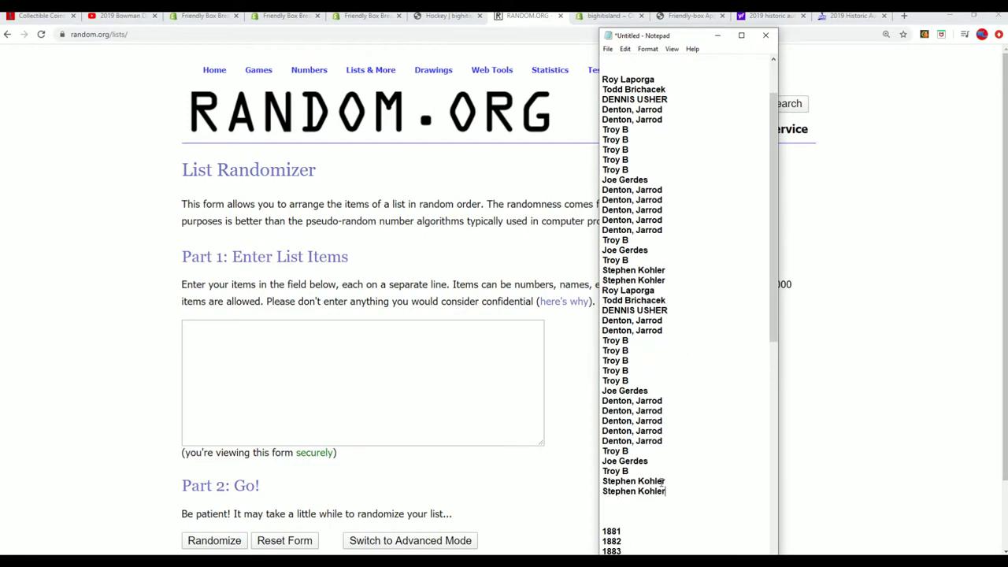
drag(669, 482, 585, 70)
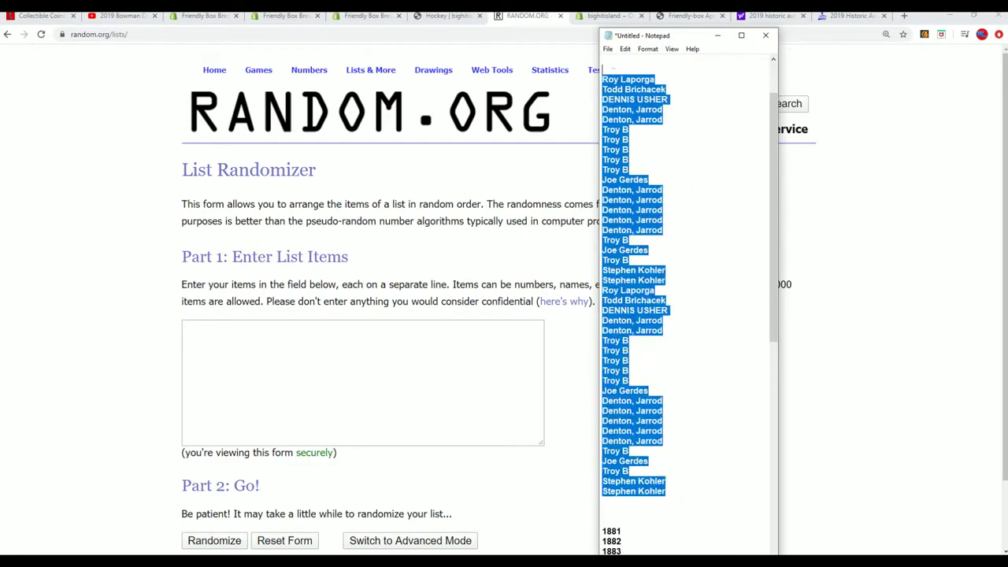
right_click(608, 85)
click(636, 122)
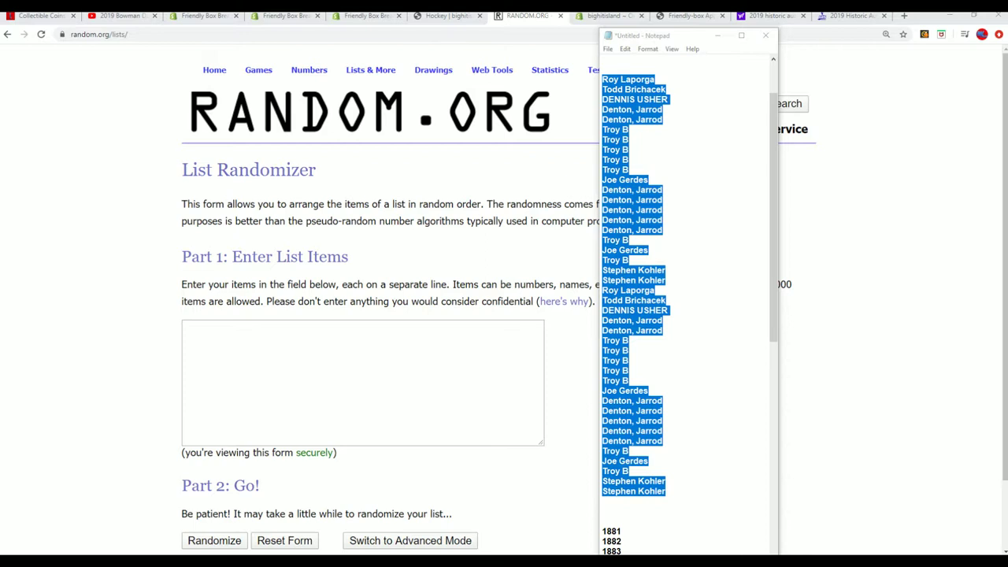
right_click(635, 103)
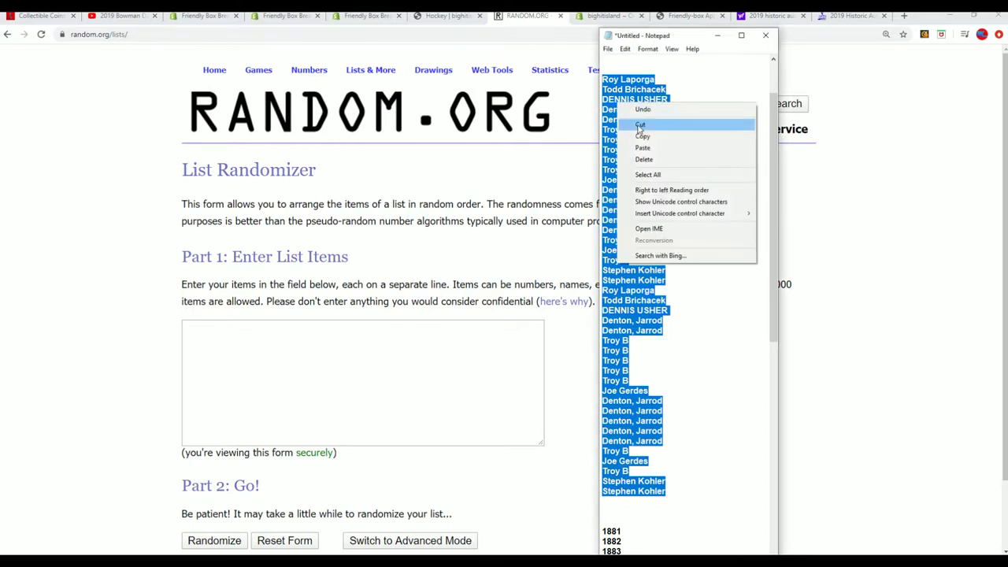
click(639, 137)
right_click(256, 331)
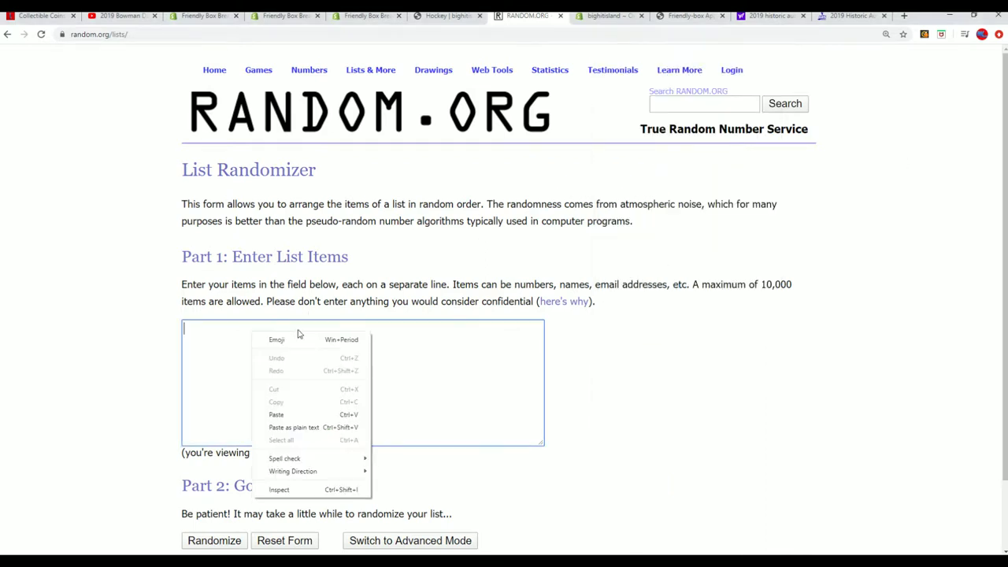
click(276, 414)
Randomize the pasted names list seven times in a row.
scroll(571, 414, down, 1)
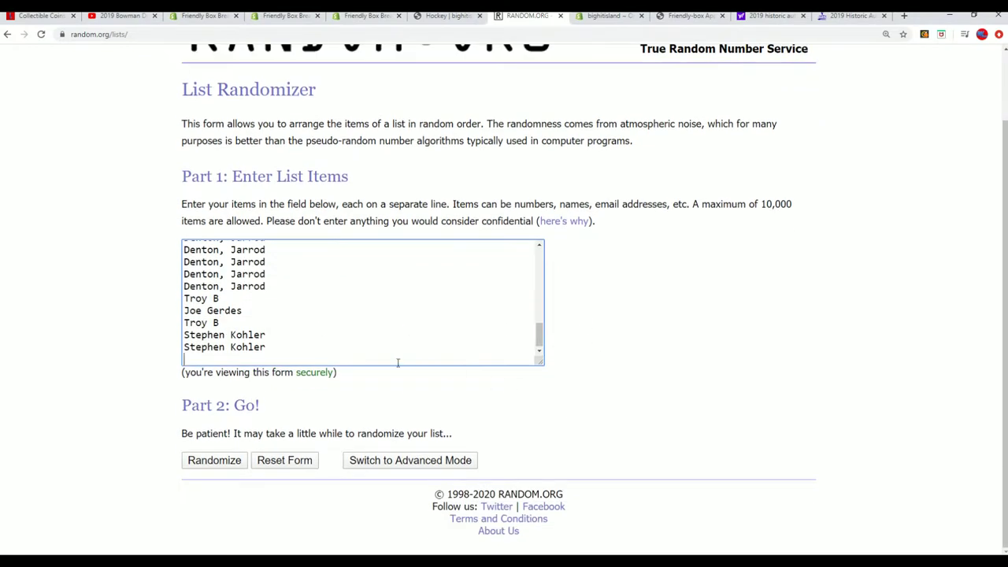
click(214, 461)
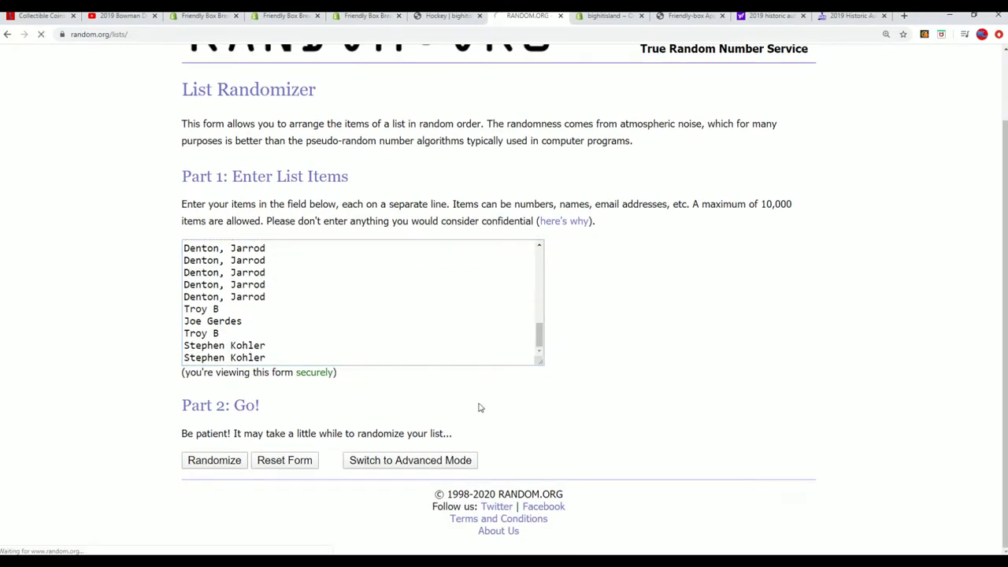
scroll(347, 374, down, 5)
click(205, 460)
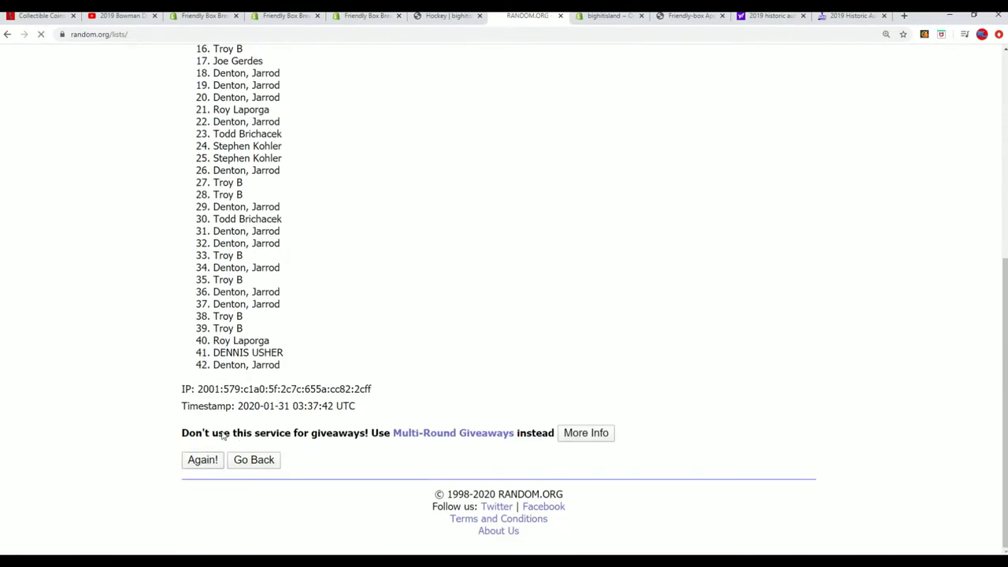
click(202, 460)
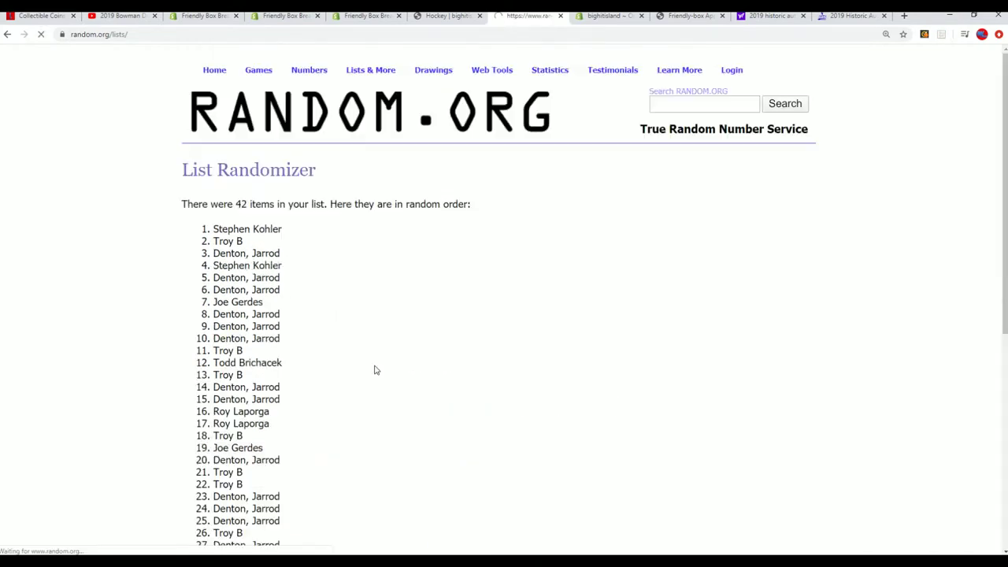
scroll(150, 509, down, 5)
click(202, 480)
scroll(243, 481, down, 2)
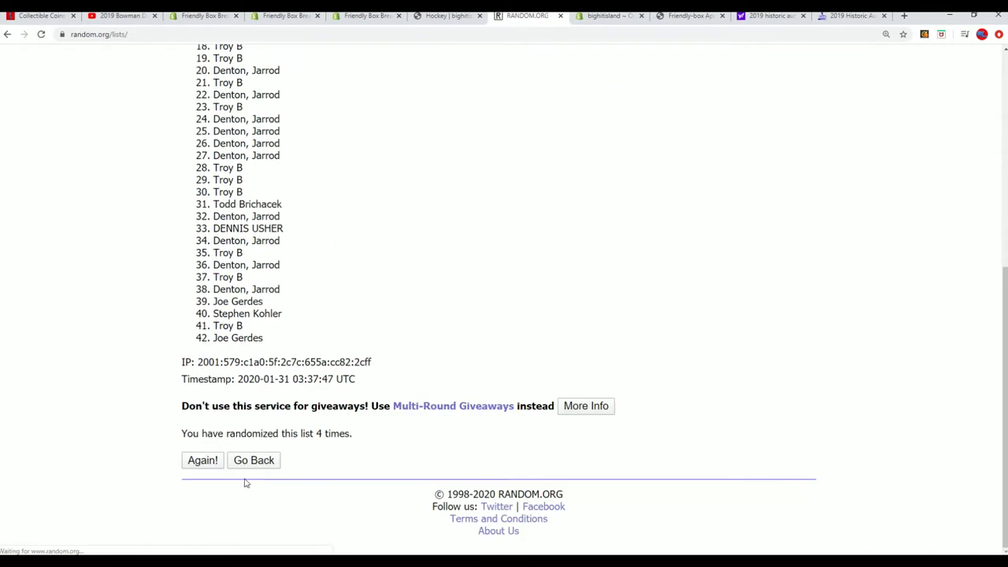
click(203, 463)
scroll(349, 374, down, 5)
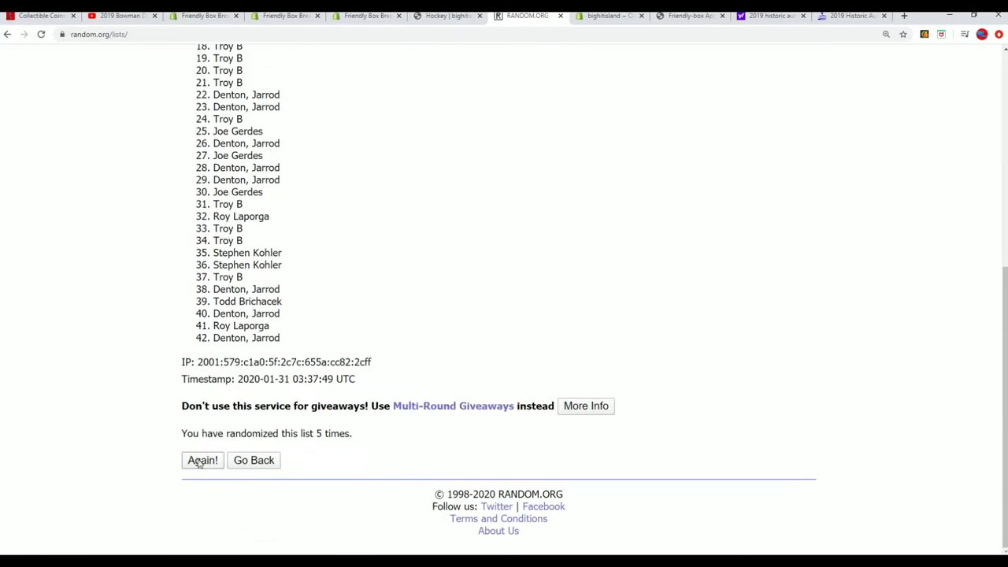
click(197, 461)
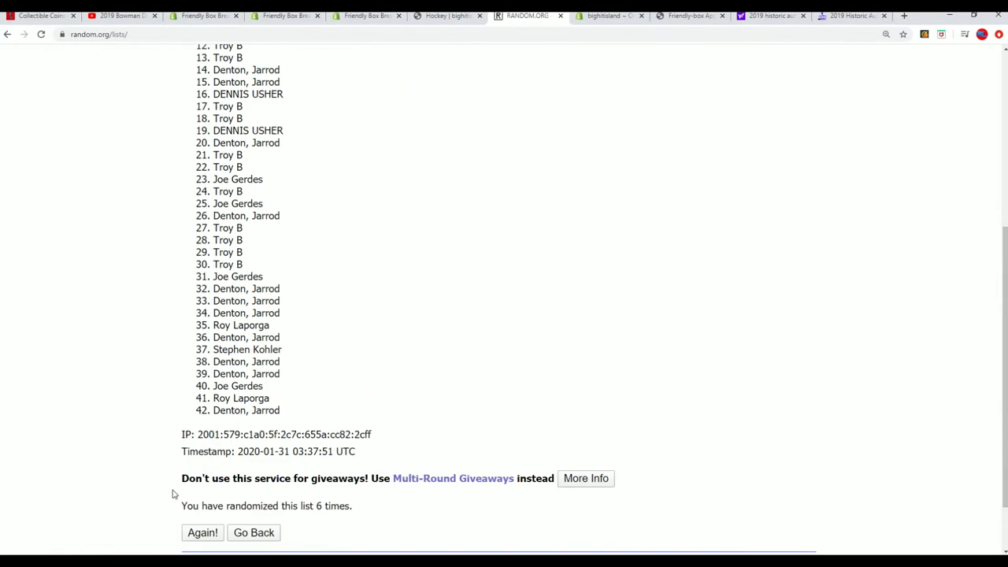
scroll(181, 488, down, 1)
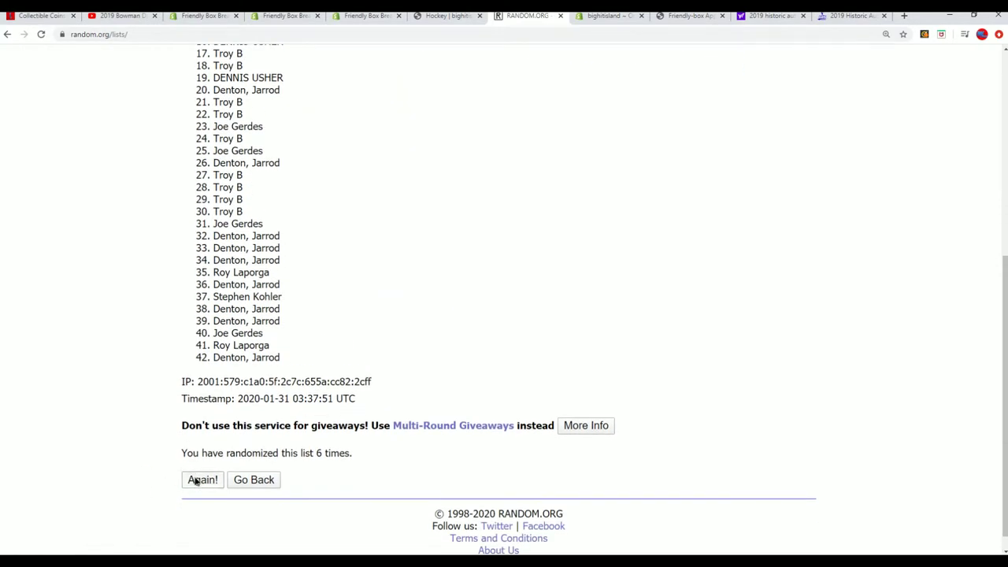
click(194, 480)
Copy all 42 names from the seventh randomized result.
scroll(207, 124, down, 1)
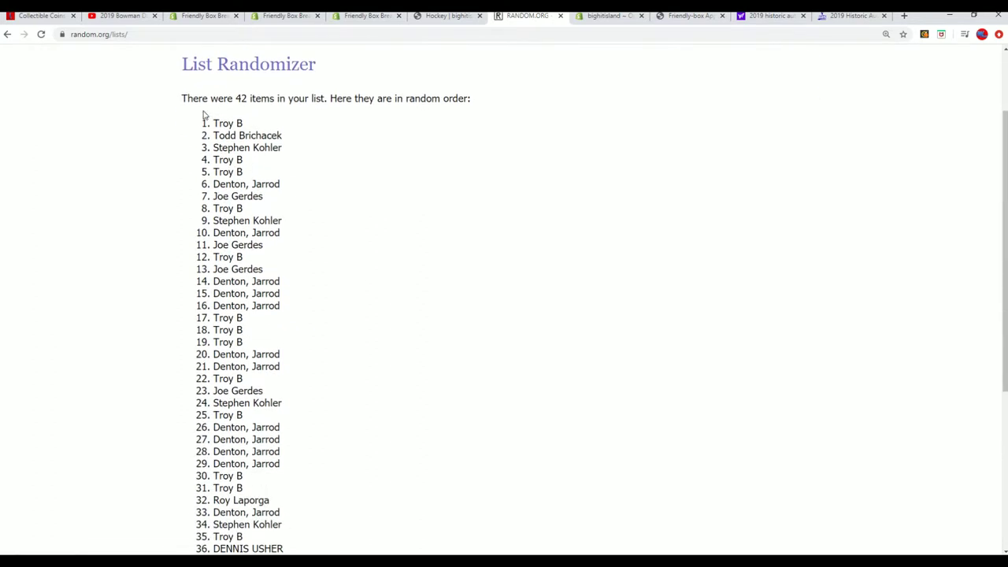
drag(202, 116, 308, 463)
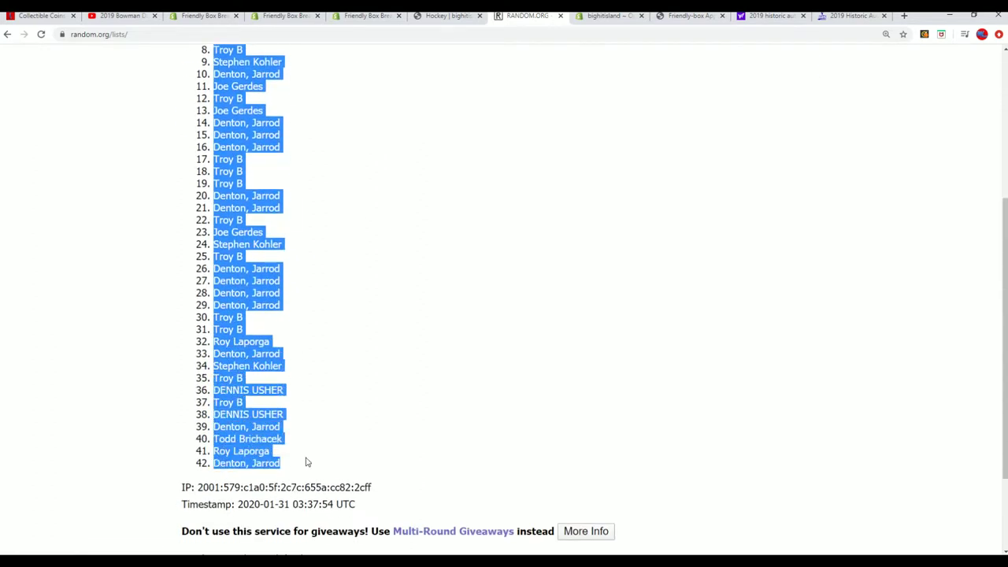
right_click(254, 430)
click(275, 438)
scroll(535, 491, down, 2)
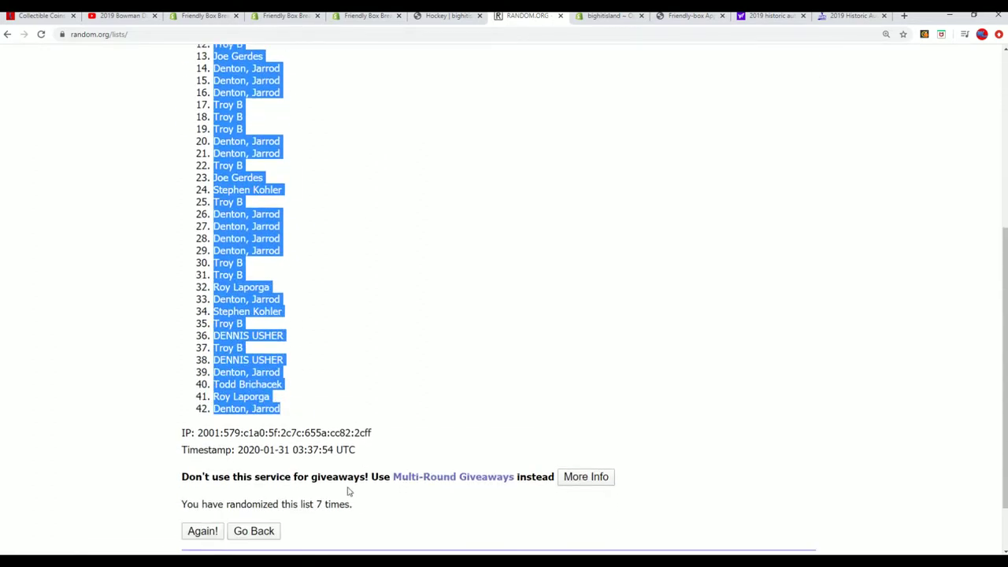
scroll(394, 418, up, 6)
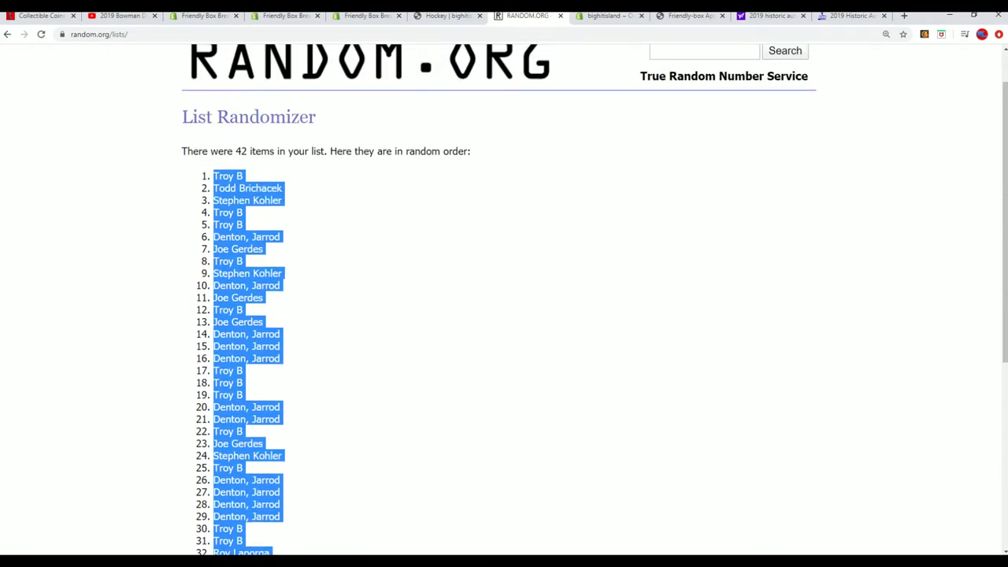
Switch to the Excel workbook and widen the OWNERS and YEAR columns.
key(alt+Tab)
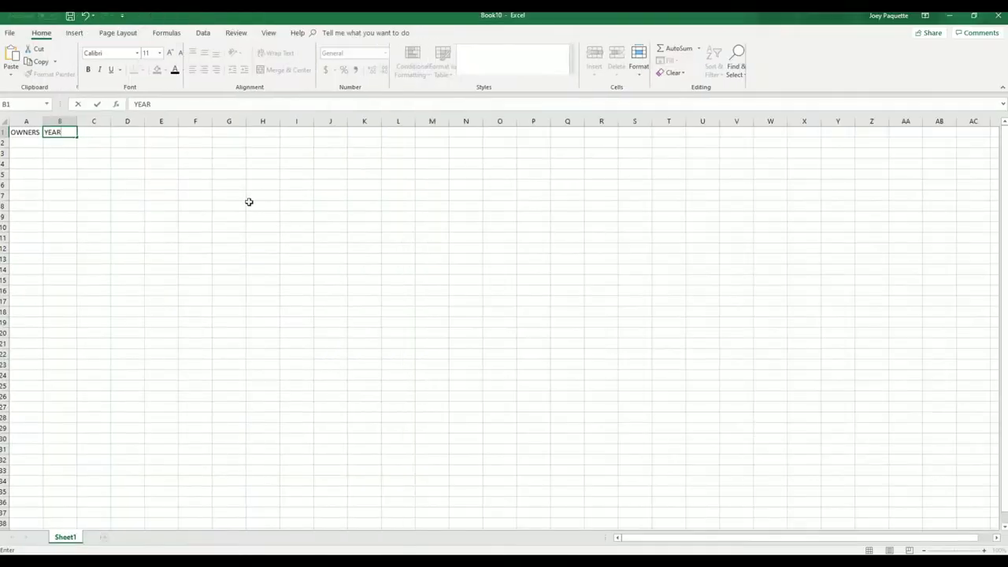
click(32, 121)
drag(42, 120, 234, 120)
click(134, 120)
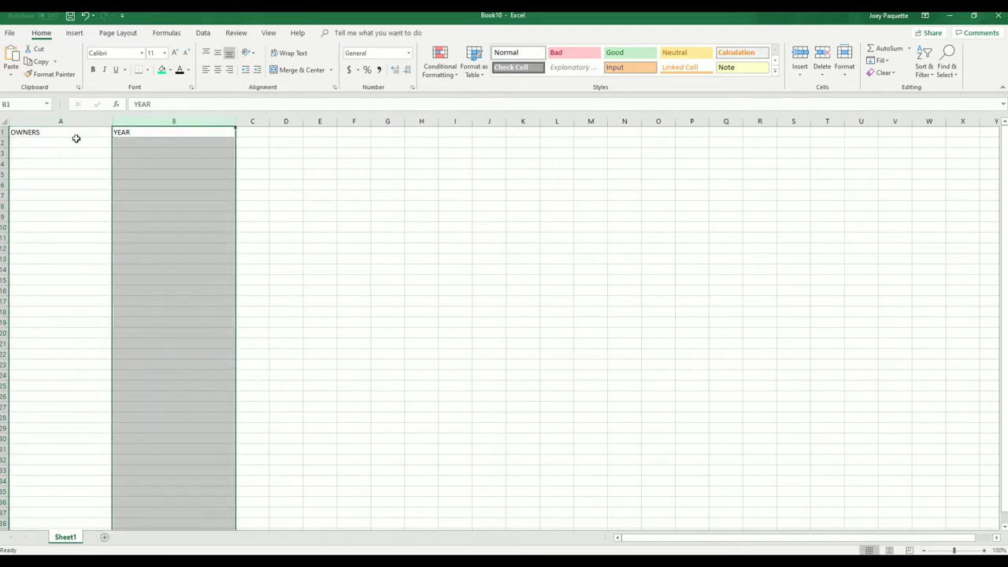
Paste the randomized names as text from cell A2 downward, and narrow column A to fit them.
click(40, 142)
right_click(41, 140)
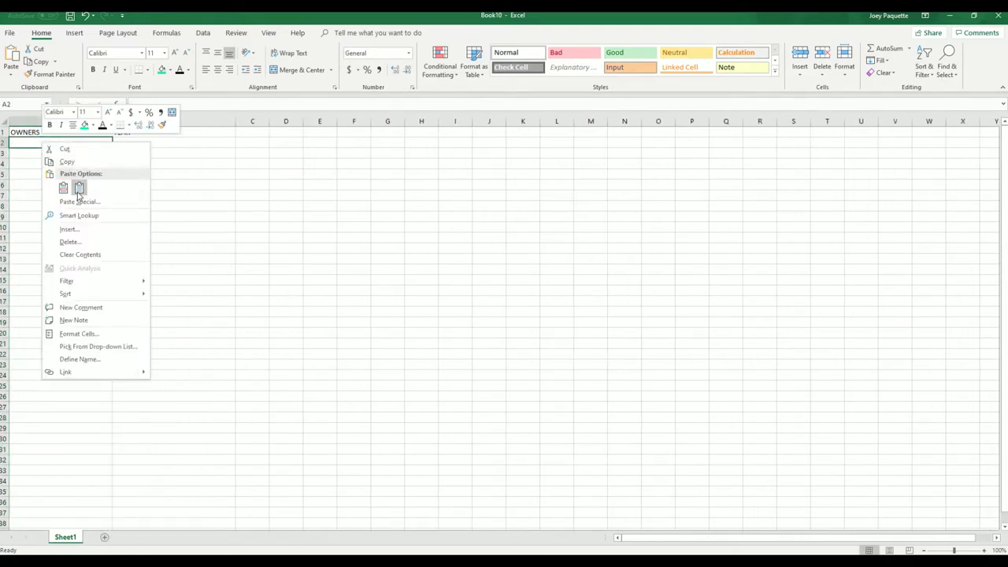
click(77, 201)
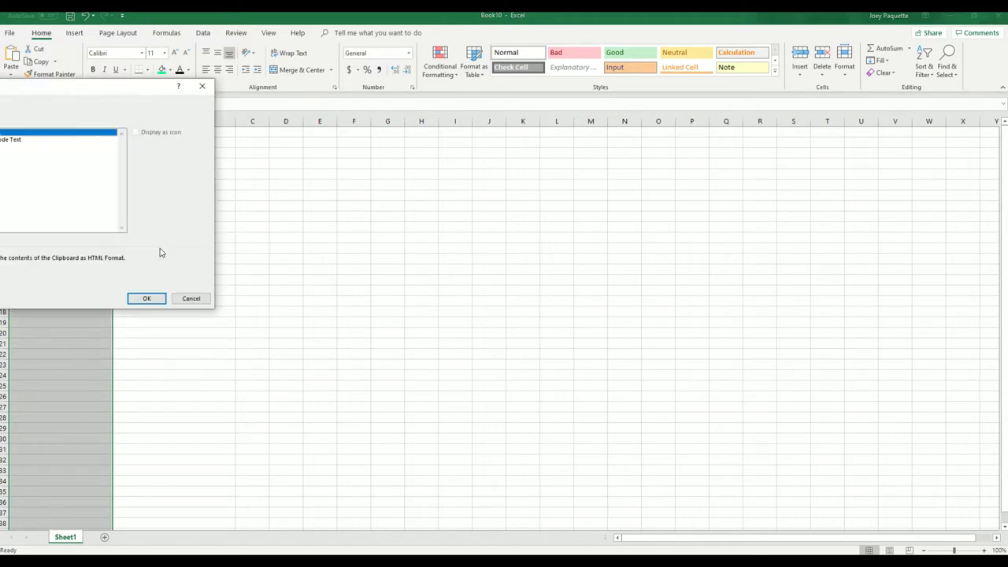
drag(99, 105, 227, 94)
click(111, 151)
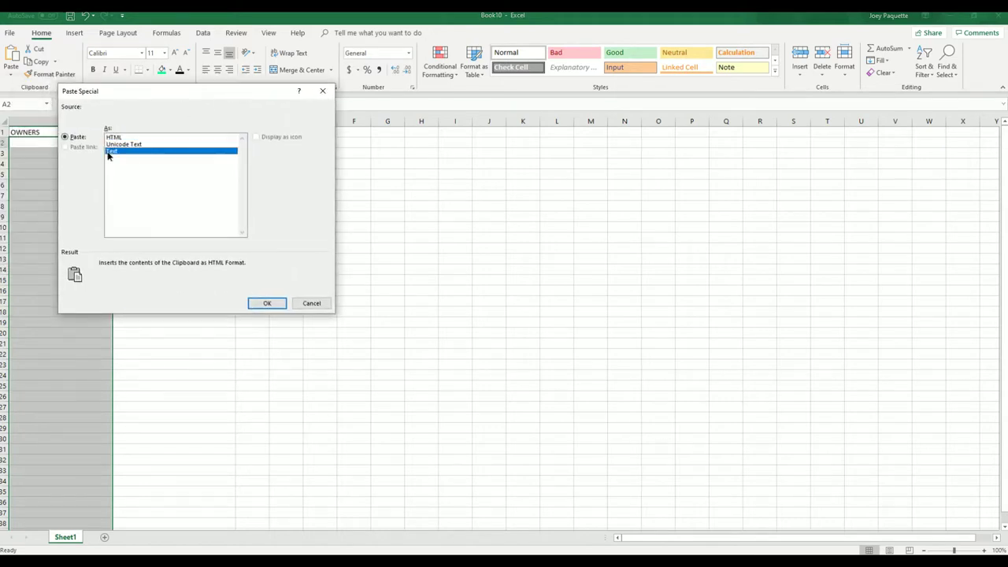
click(267, 303)
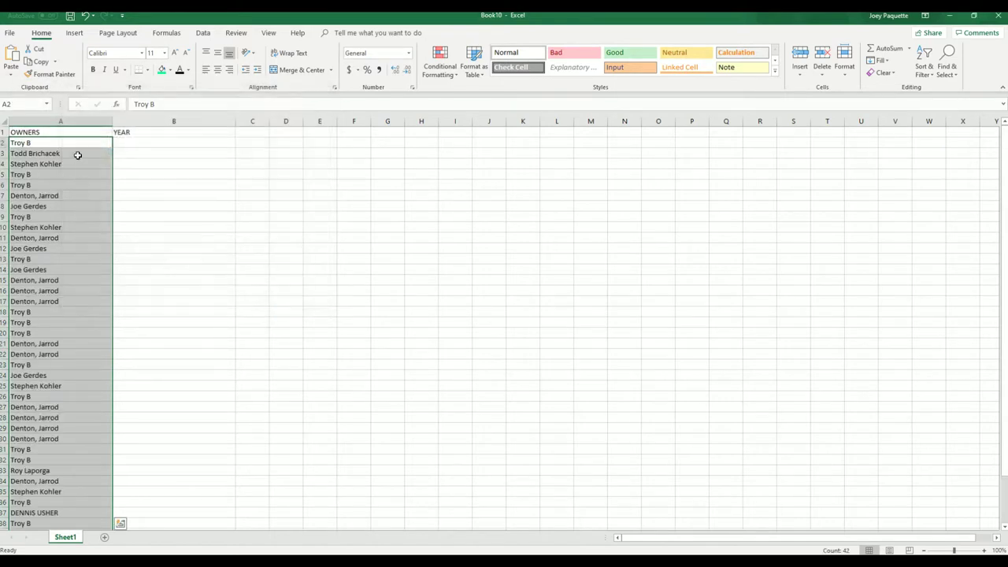
click(85, 122)
drag(111, 122, 75, 124)
Zoom the worksheet to 80% to view the entire owners list at once.
click(963, 551)
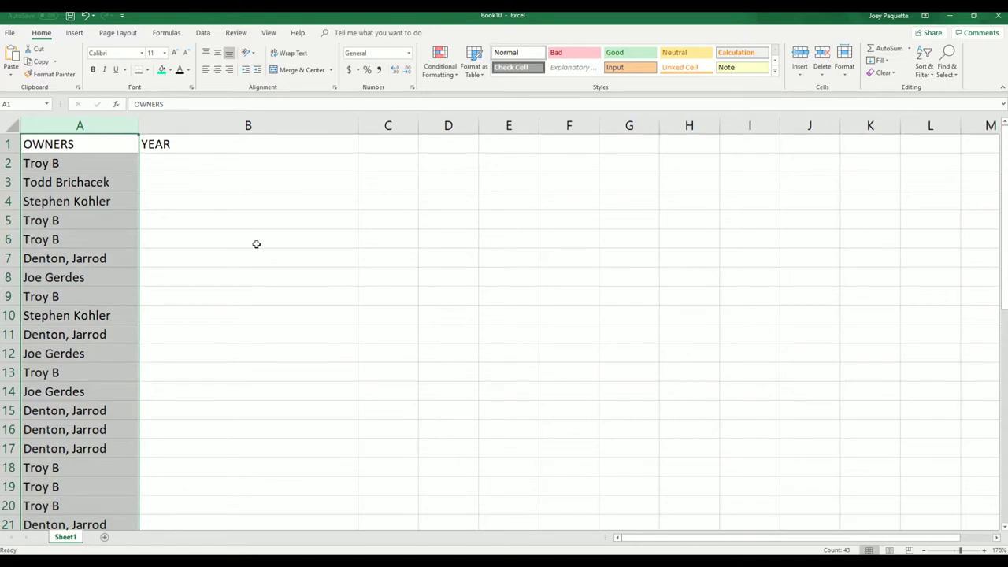
click(923, 551)
click(922, 550)
click(923, 550)
click(923, 550)
click(923, 551)
click(923, 551)
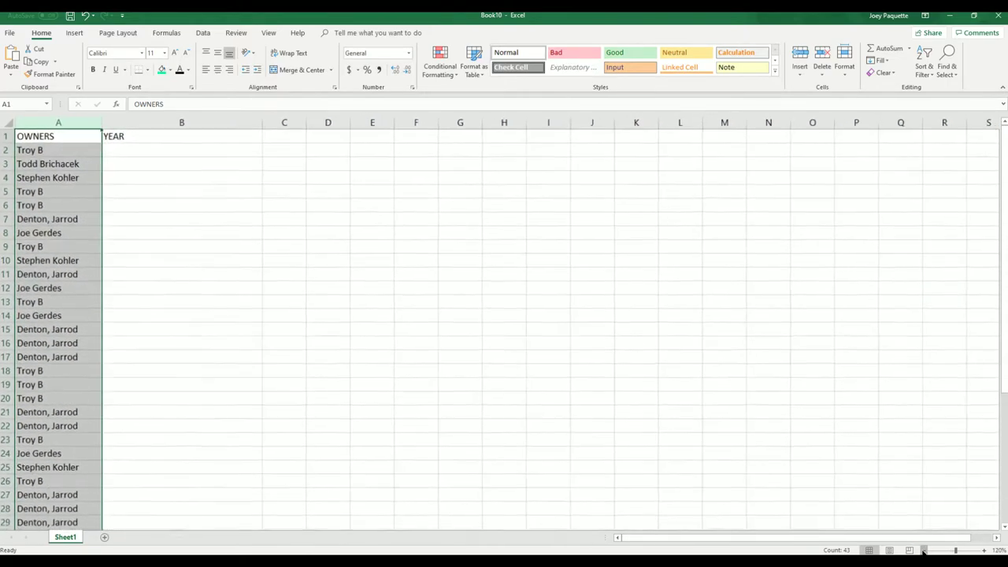
click(923, 551)
click(923, 550)
click(923, 551)
click(923, 551)
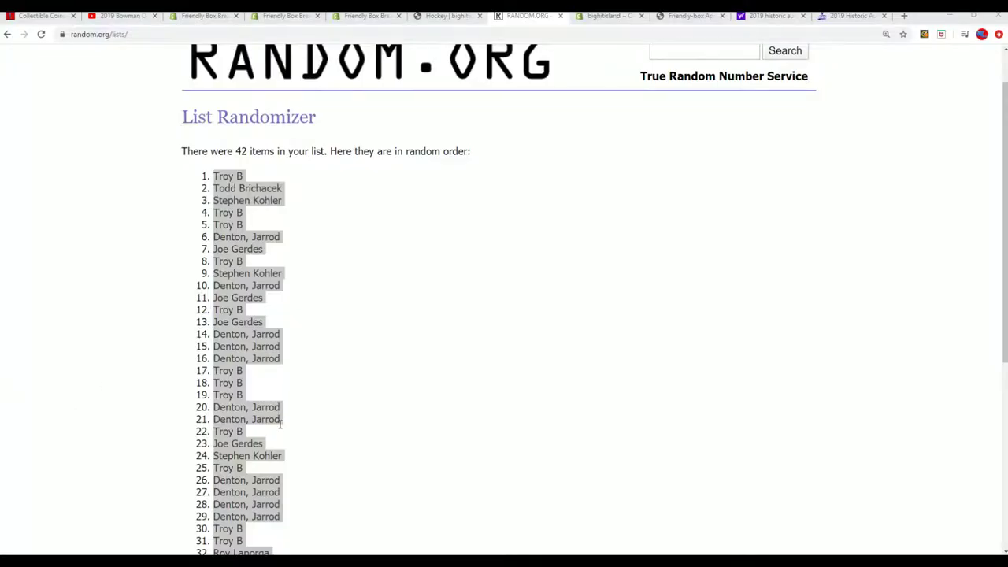
Check the end of the randomized list and its randomization count on RANDOM.ORG, and review the owners list in Excel.
scroll(302, 480, down, 3)
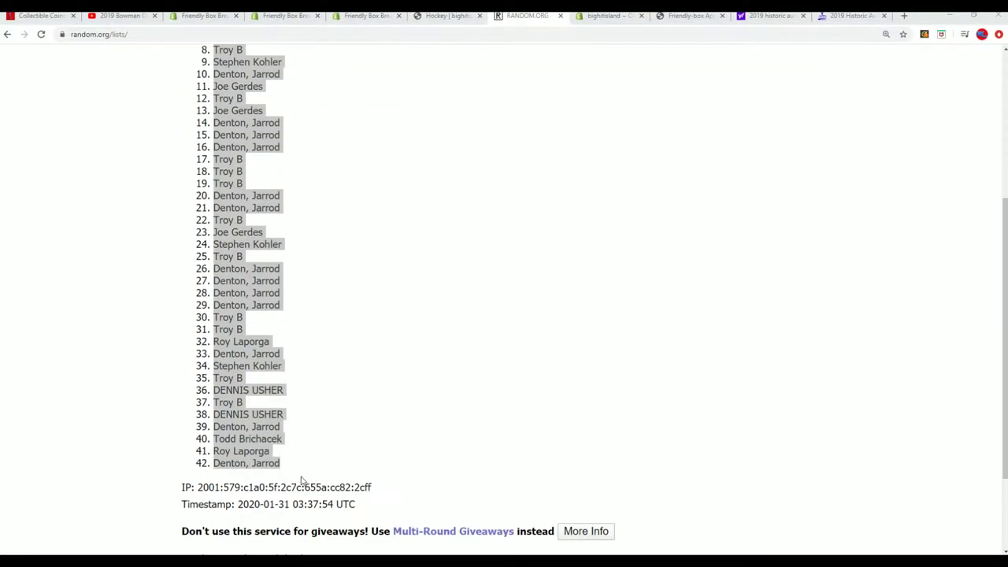
scroll(268, 480, down, 1)
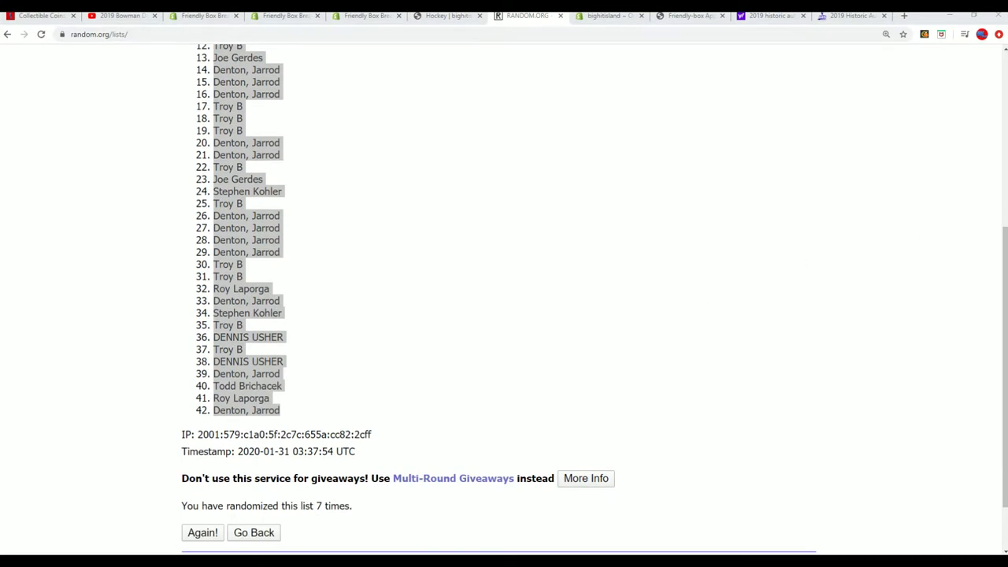
key(alt+Tab)
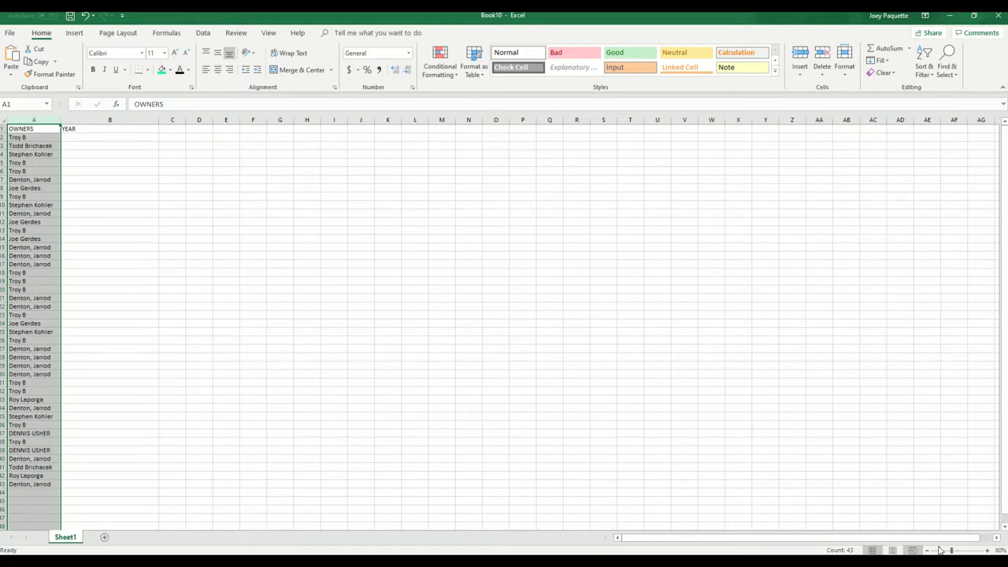
scroll(216, 502, up, 7)
scroll(203, 396, down, 5)
scroll(202, 396, down, 4)
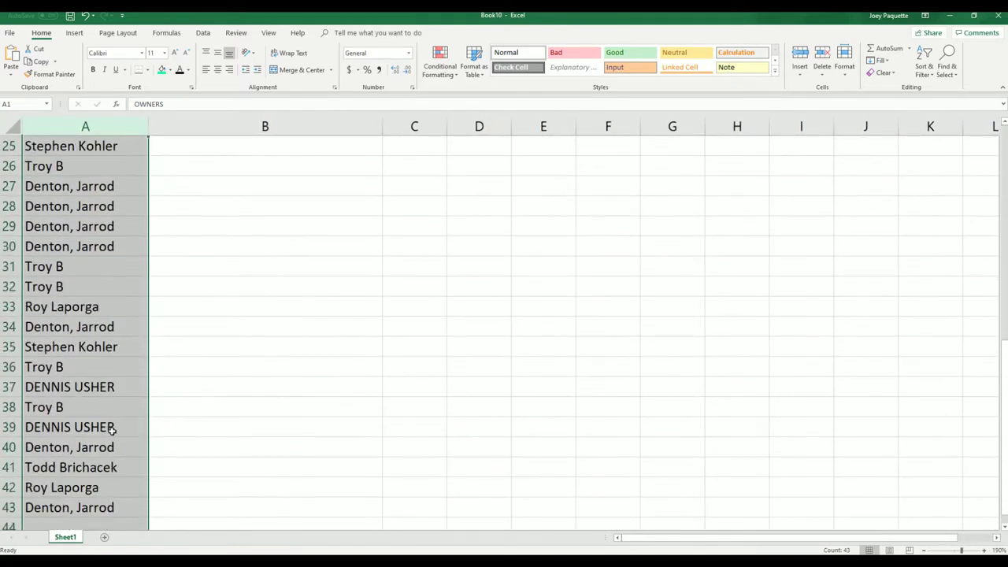
scroll(77, 447, up, 9)
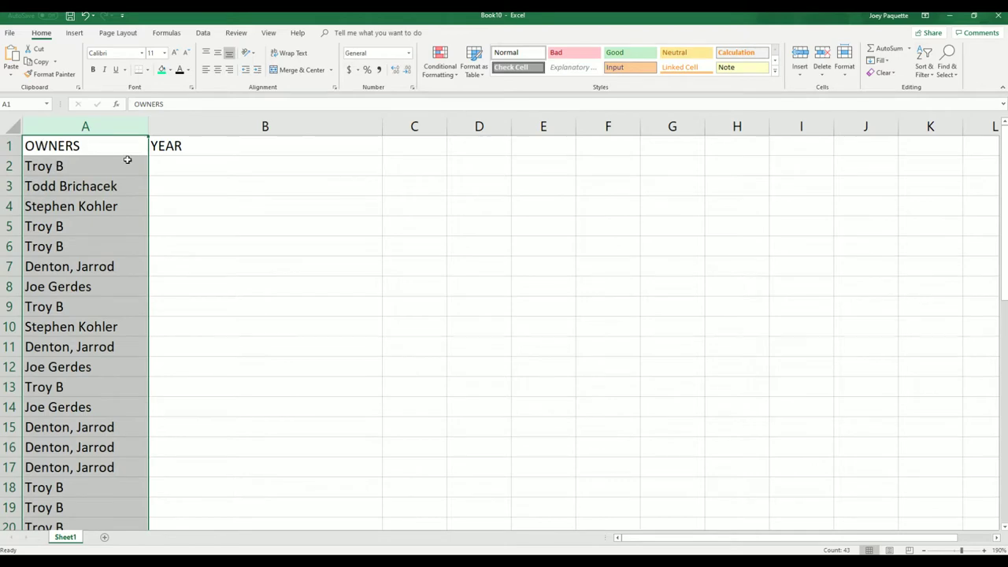
Select cell B2 below the YEAR heading and zoom the worksheet out to 80% to fit the whole owners list.
click(187, 167)
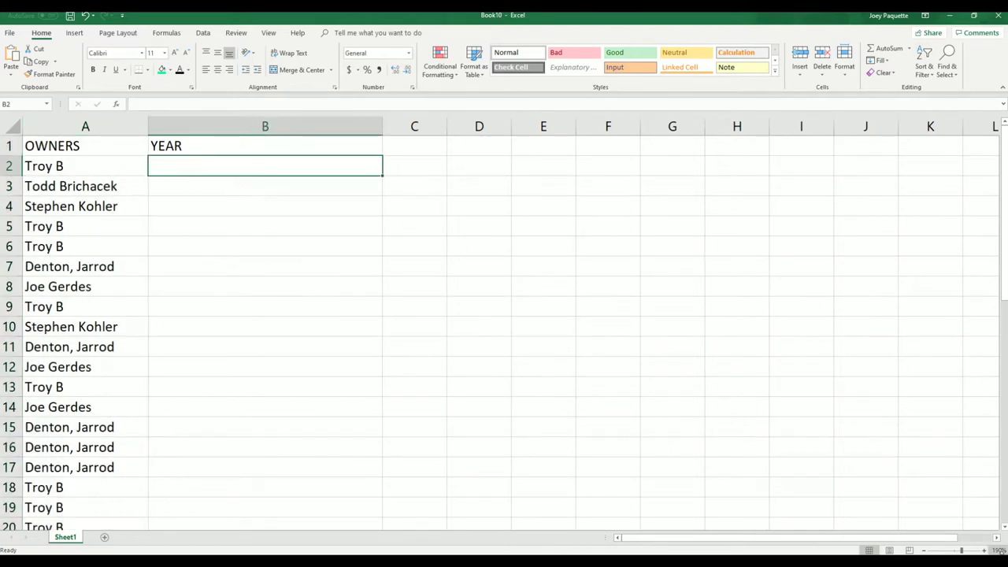
click(926, 551)
click(926, 550)
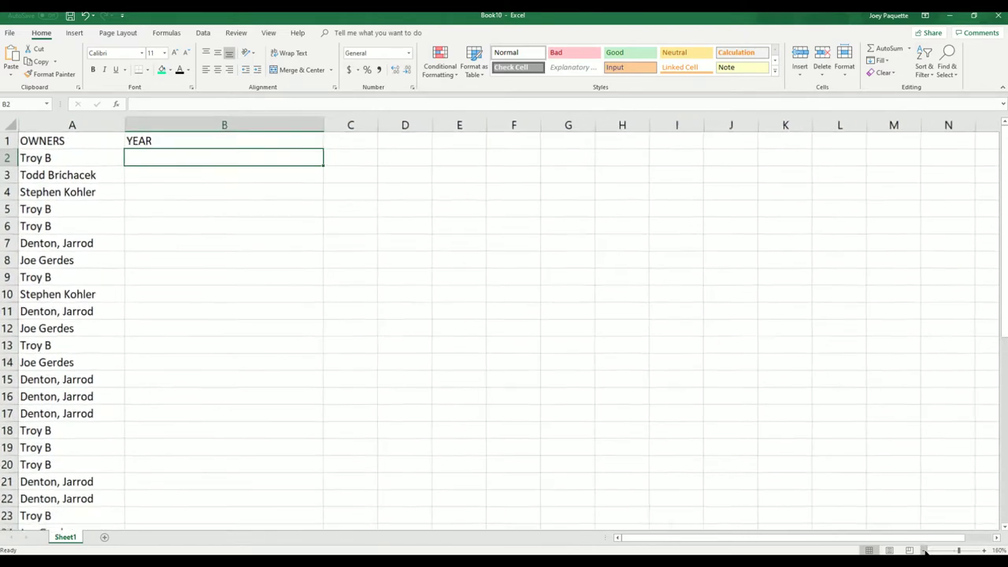
click(926, 551)
click(926, 550)
click(926, 551)
click(926, 550)
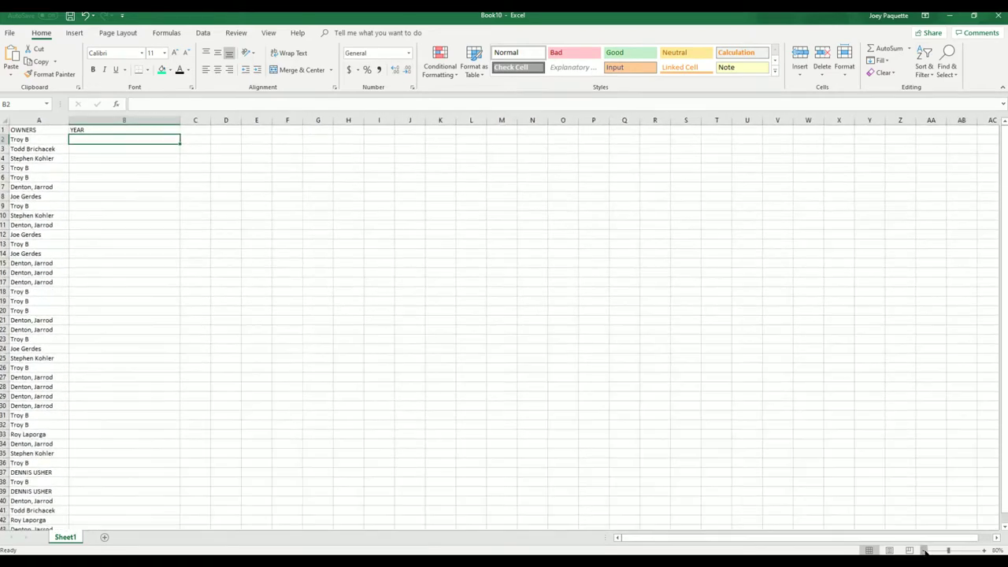
click(926, 550)
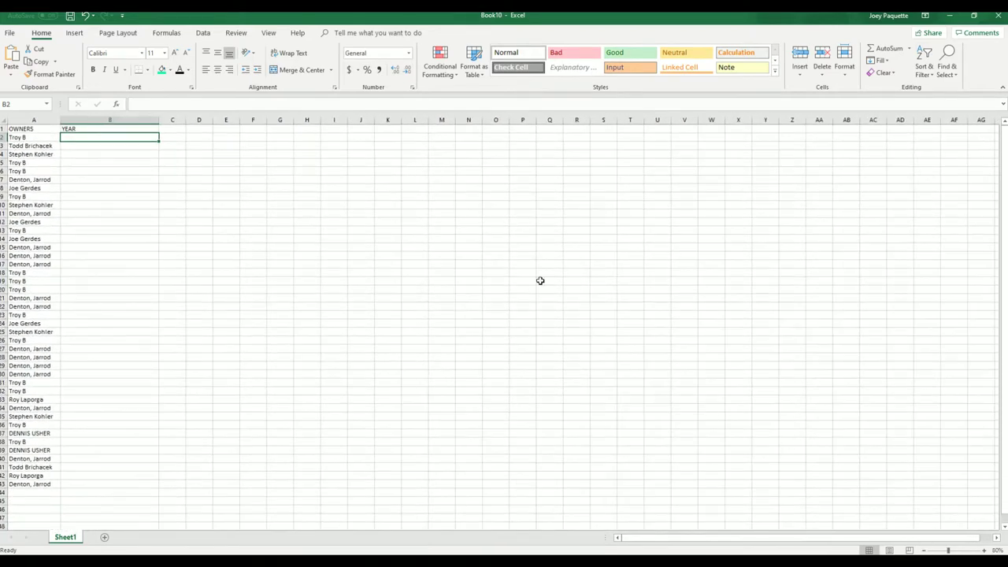
Switch back to RANDOM.ORG in the browser and open a blank List Randomizer form.
click(948, 15)
scroll(341, 215, up, 3)
scroll(341, 215, up, 2)
mouse_move(370, 69)
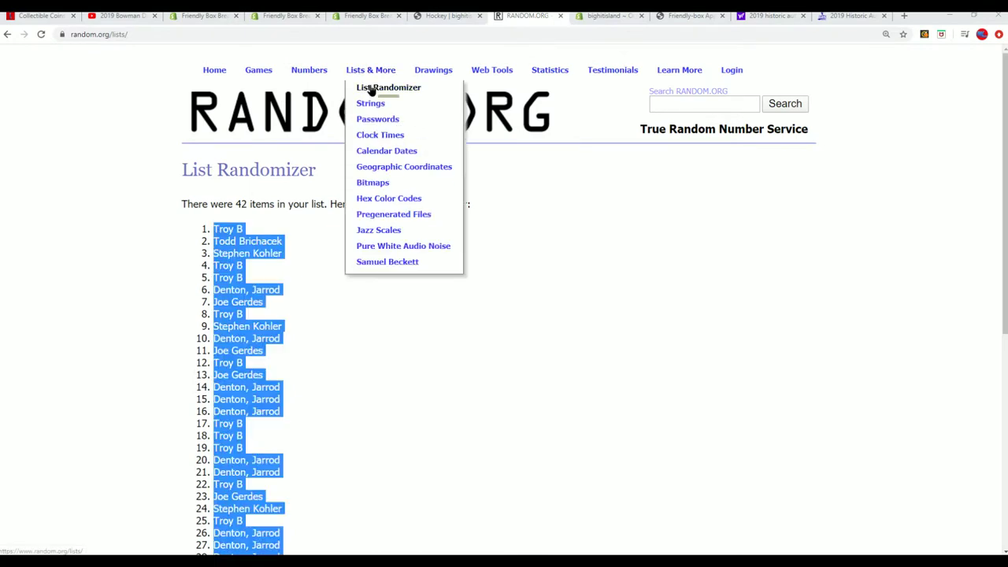
click(376, 87)
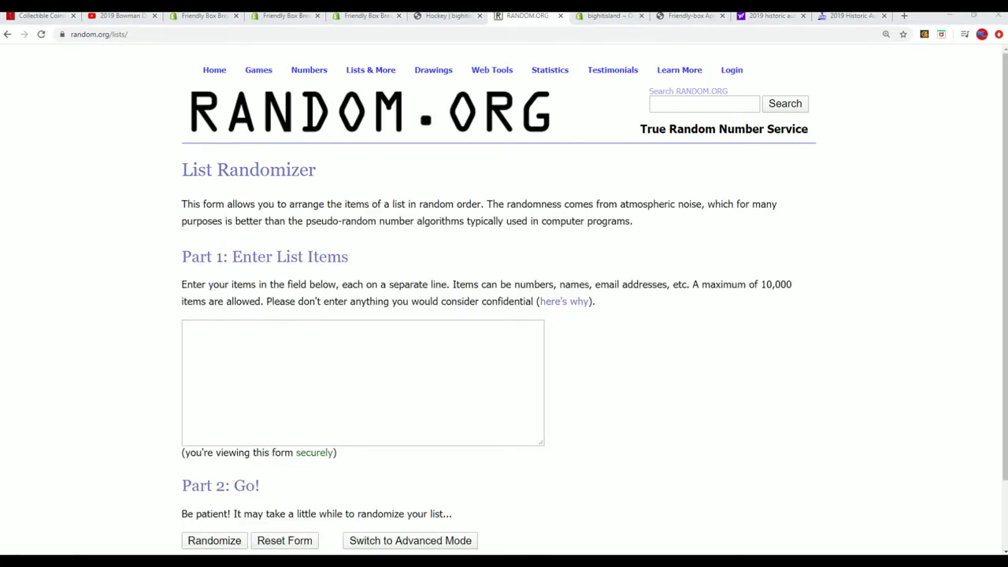
Copy the years 1881 through 1923 from the Notepad file and paste them into the List Randomizer's items field.
key(alt+Tab)
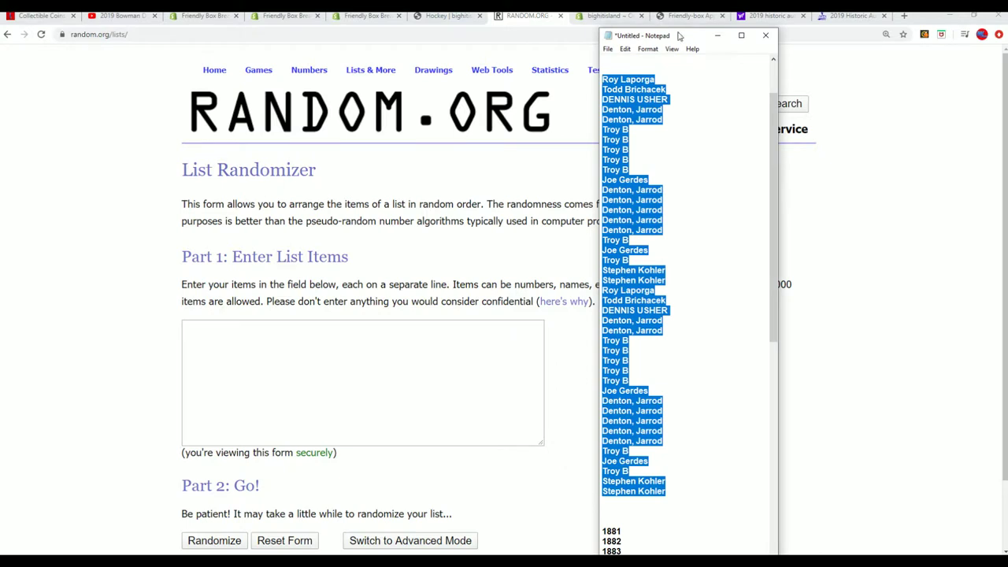
drag(679, 29, 679, 9)
scroll(645, 477, down, 14)
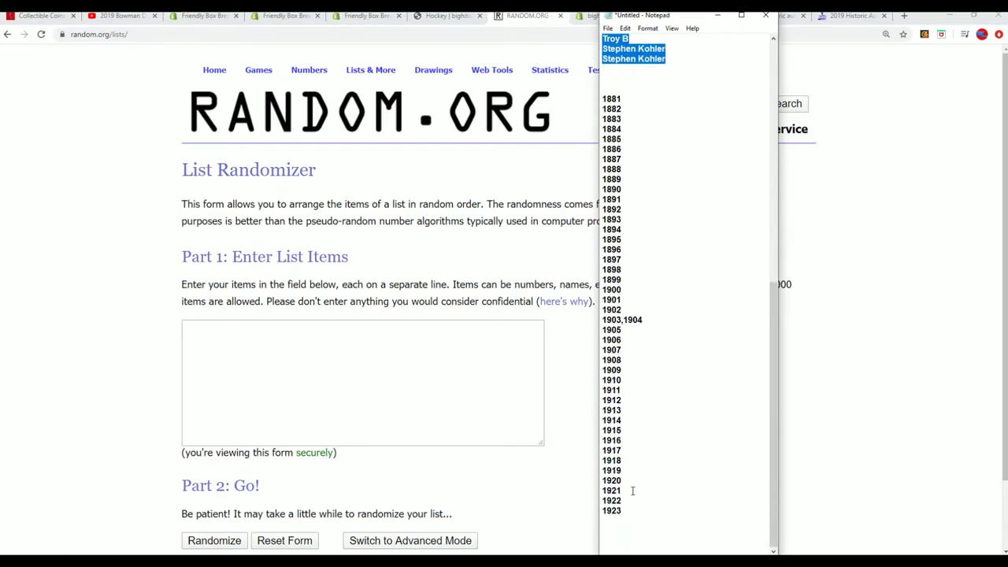
drag(623, 512, 605, 99)
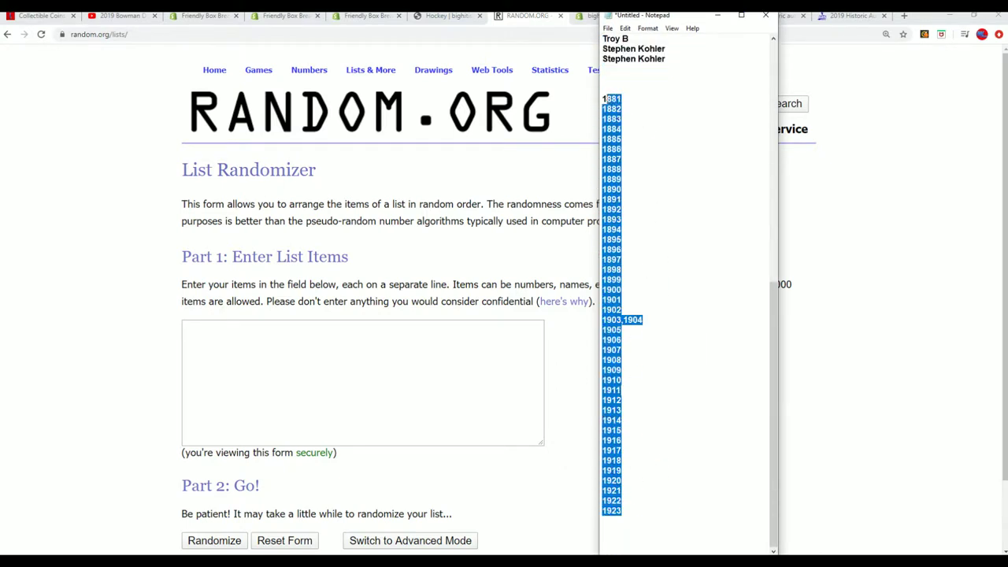
right_click(606, 100)
click(636, 136)
click(217, 334)
right_click(216, 334)
click(218, 409)
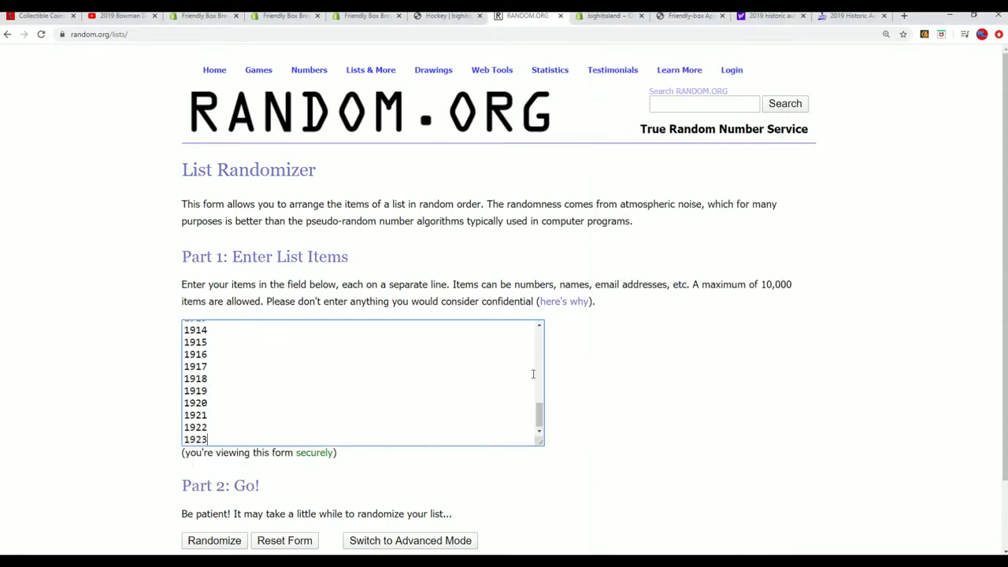
Randomize the list of years seven times.
scroll(697, 376, down, 1)
click(214, 459)
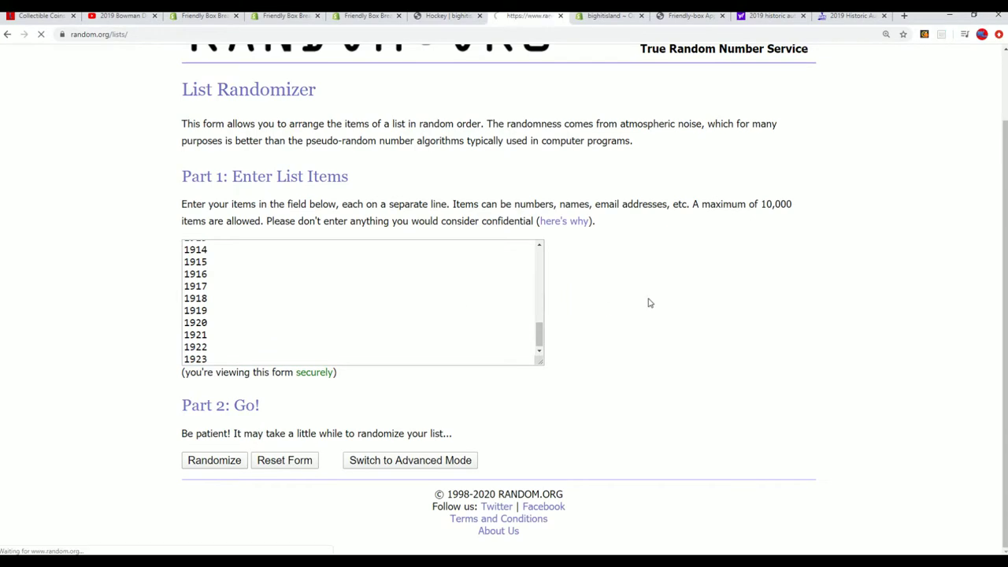
scroll(488, 329, down, 5)
click(202, 460)
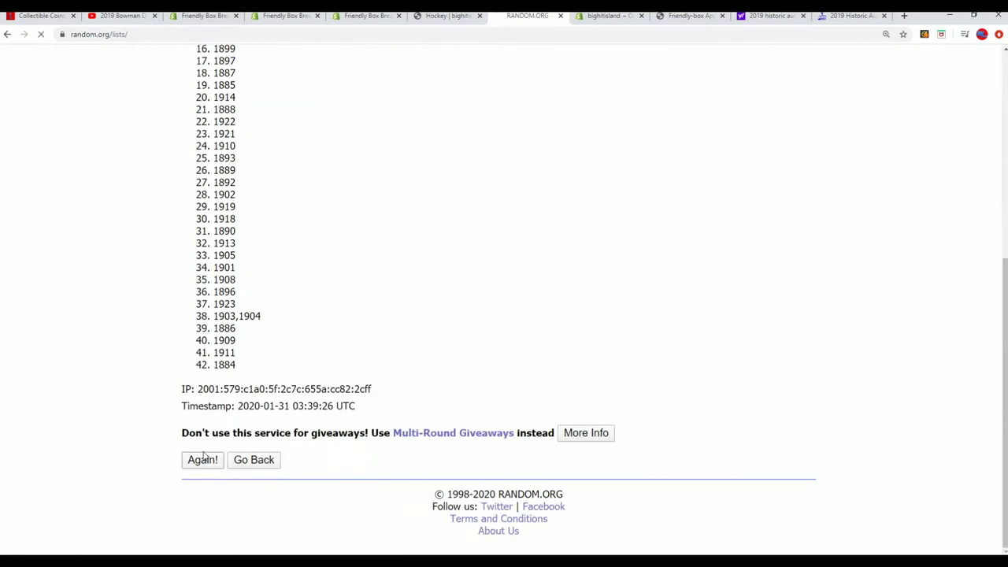
click(194, 463)
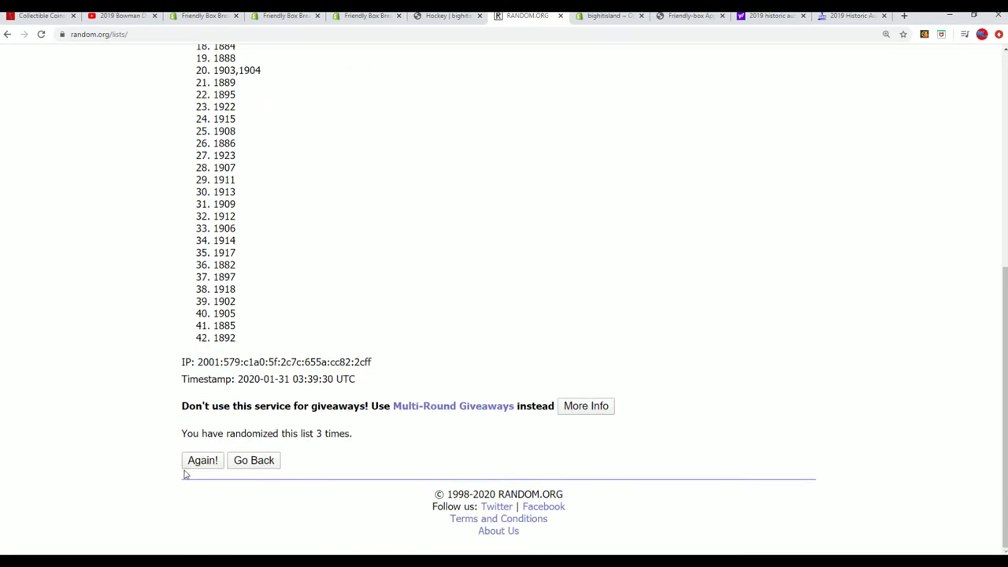
click(200, 460)
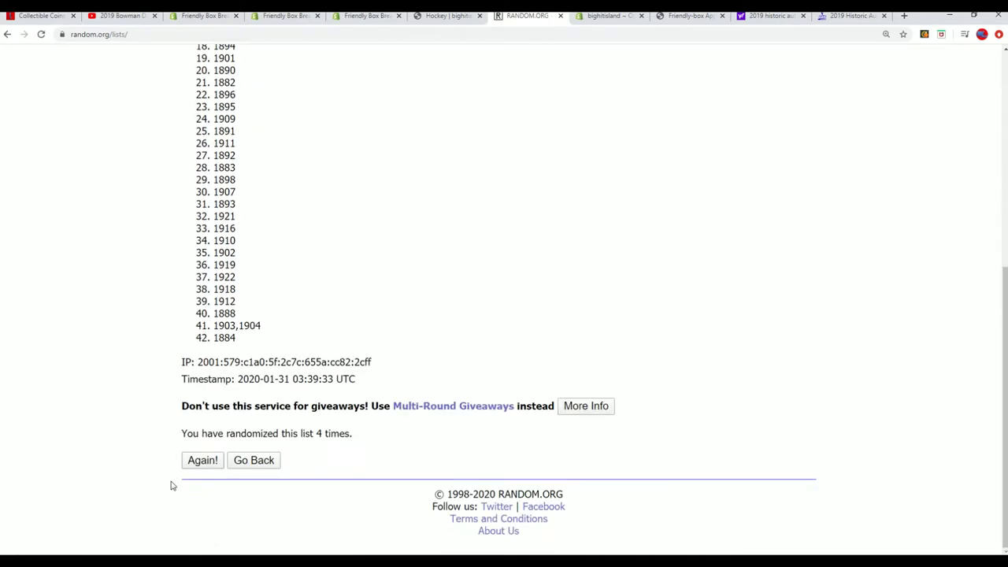
click(189, 463)
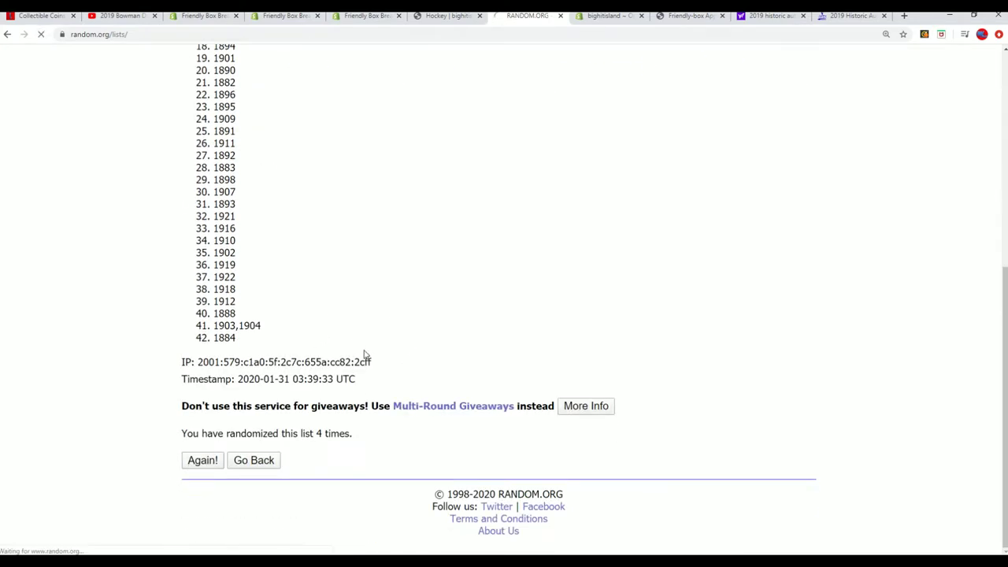
click(200, 458)
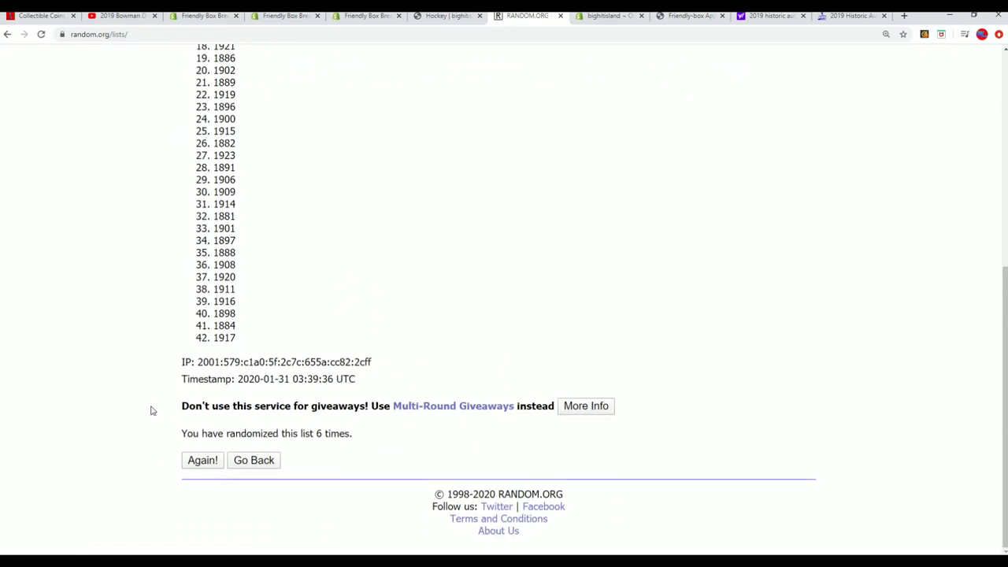
click(202, 461)
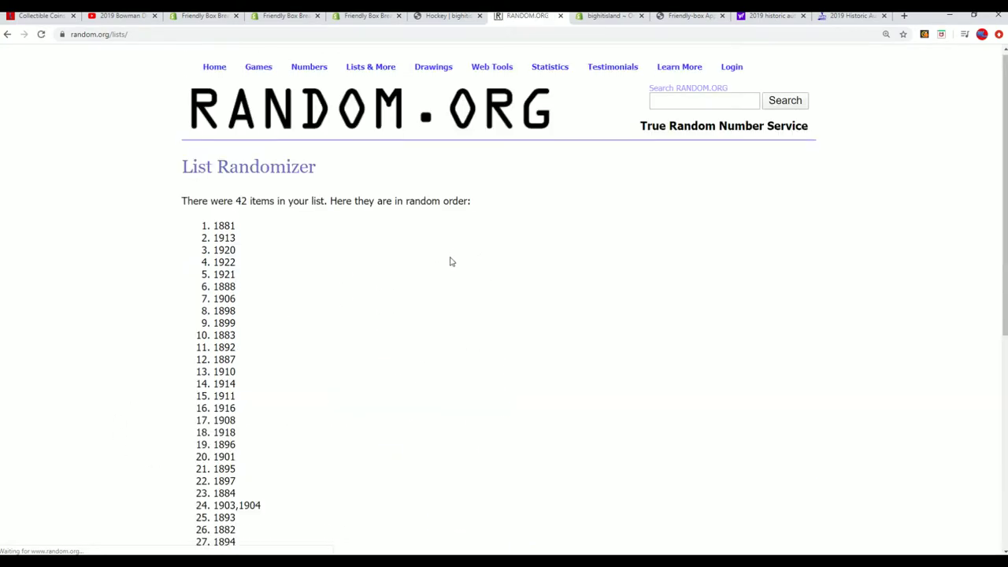
Copy the complete randomized list of years from the results page.
scroll(451, 262, down, 1)
drag(213, 121, 247, 410)
scroll(255, 351, down, 1)
scroll(262, 372, down, 1)
right_click(234, 389)
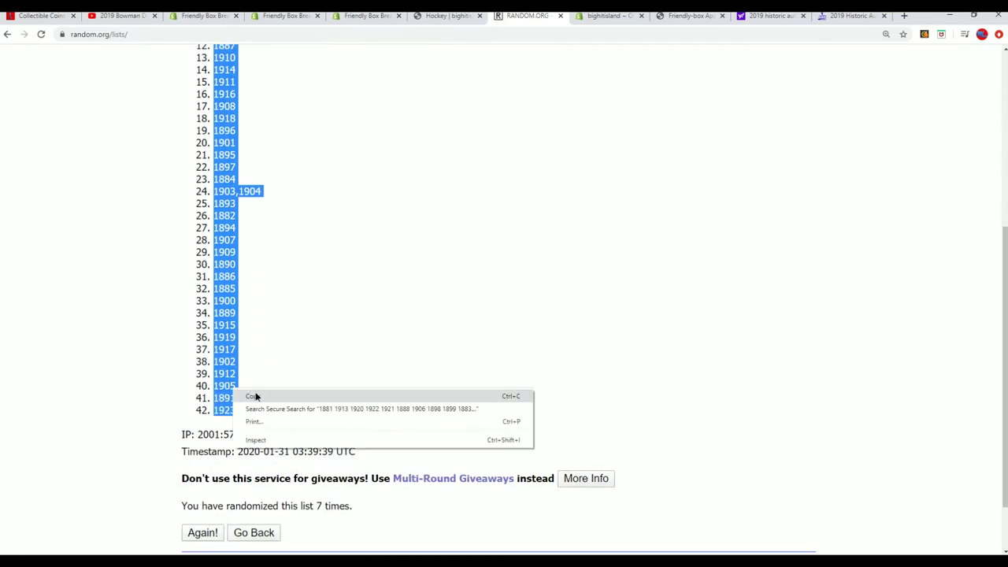
click(255, 396)
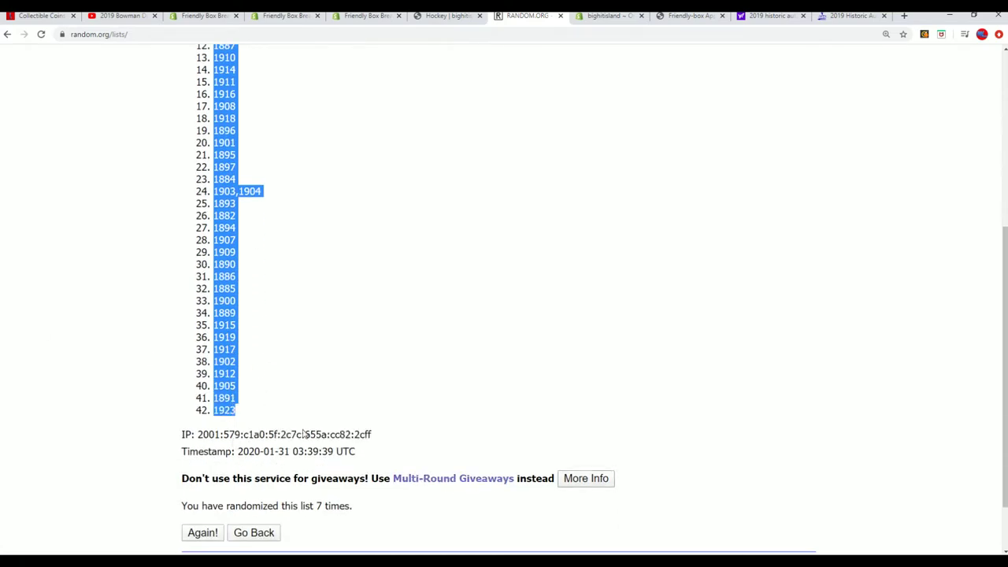
scroll(320, 351, up, 2)
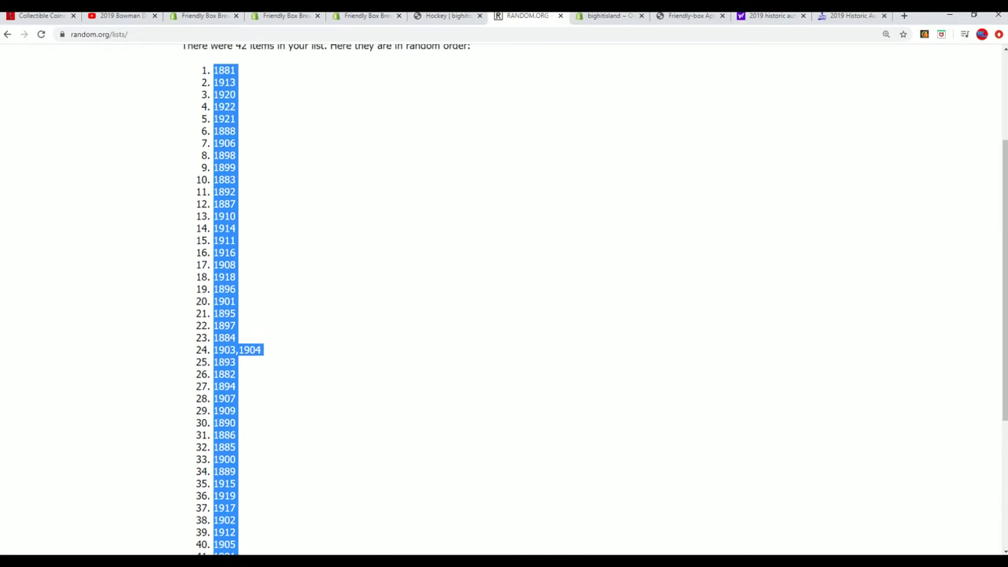
Switch to the Excel workbook and paste the randomized years as text from cell B2 downward.
key(alt+Tab)
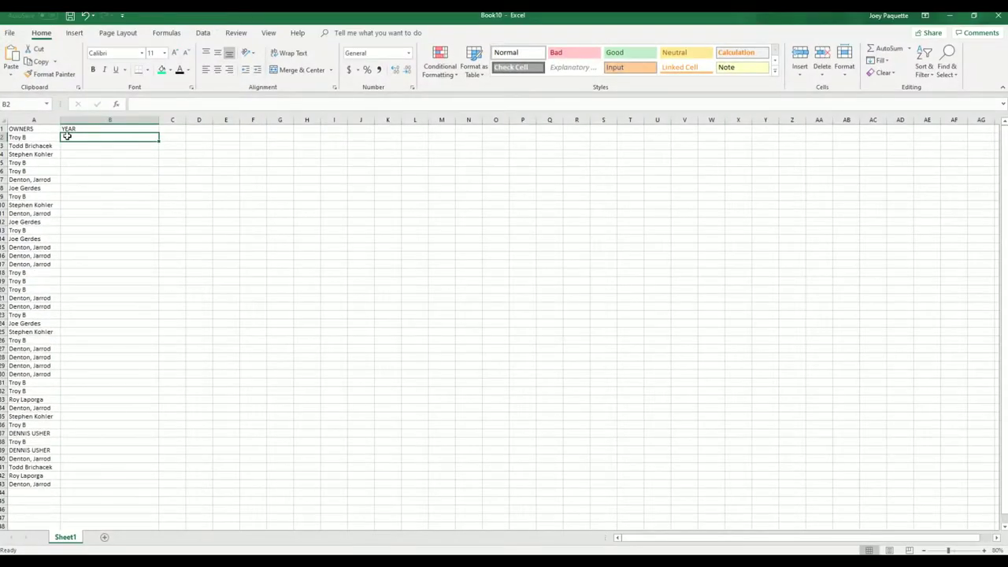
right_click(67, 136)
click(107, 197)
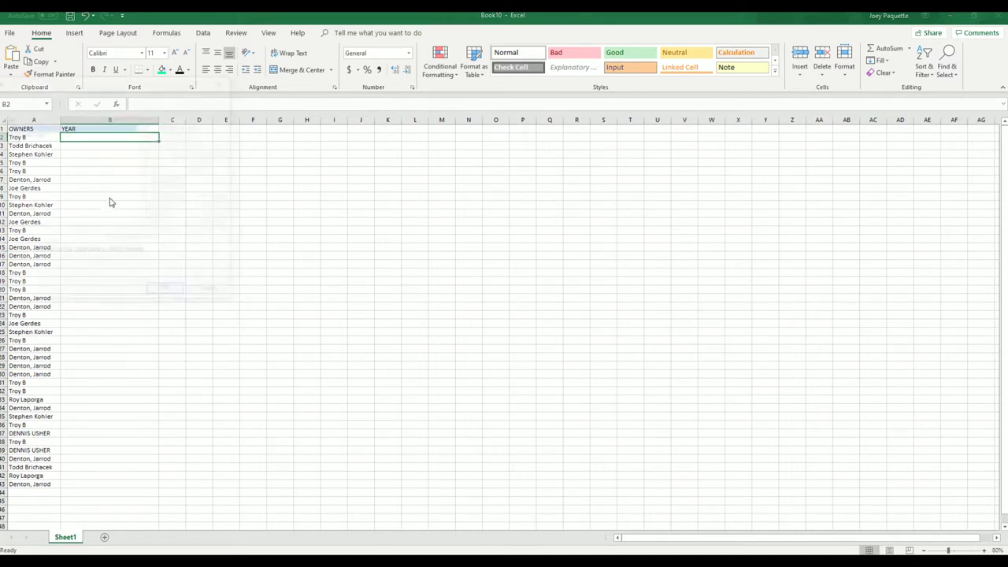
click(19, 141)
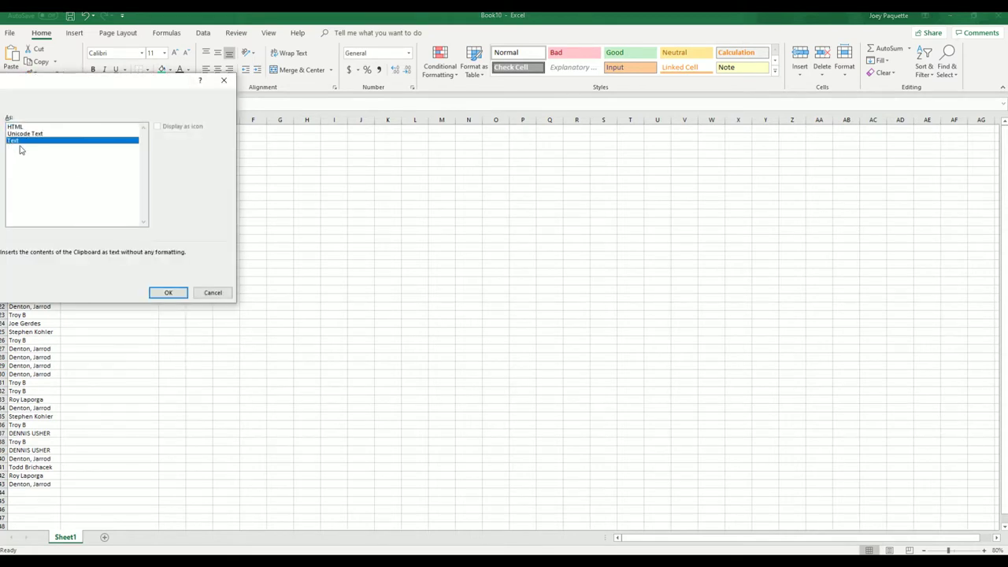
click(168, 292)
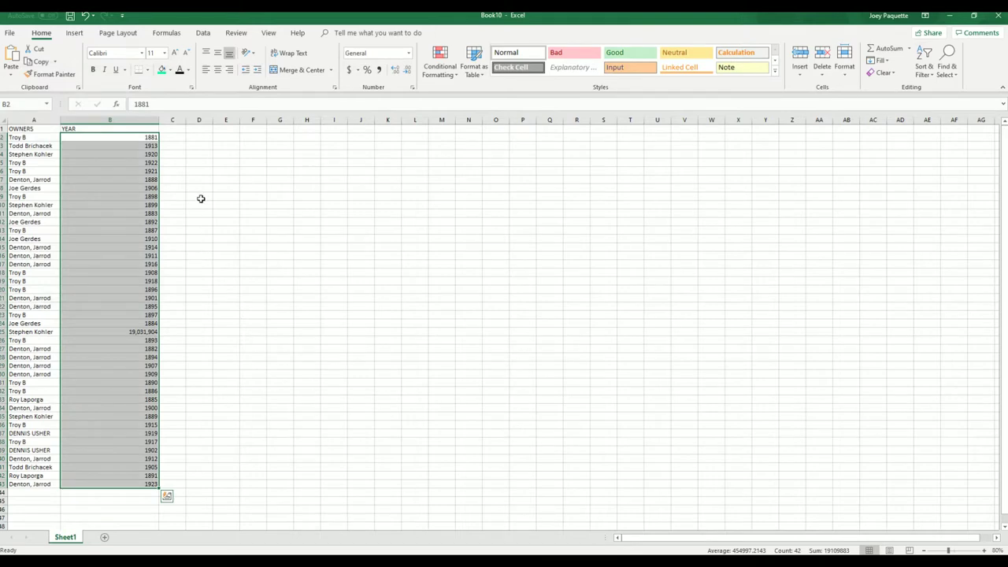
Narrow the YEAR column to fit four-digit years and center its contents.
click(959, 551)
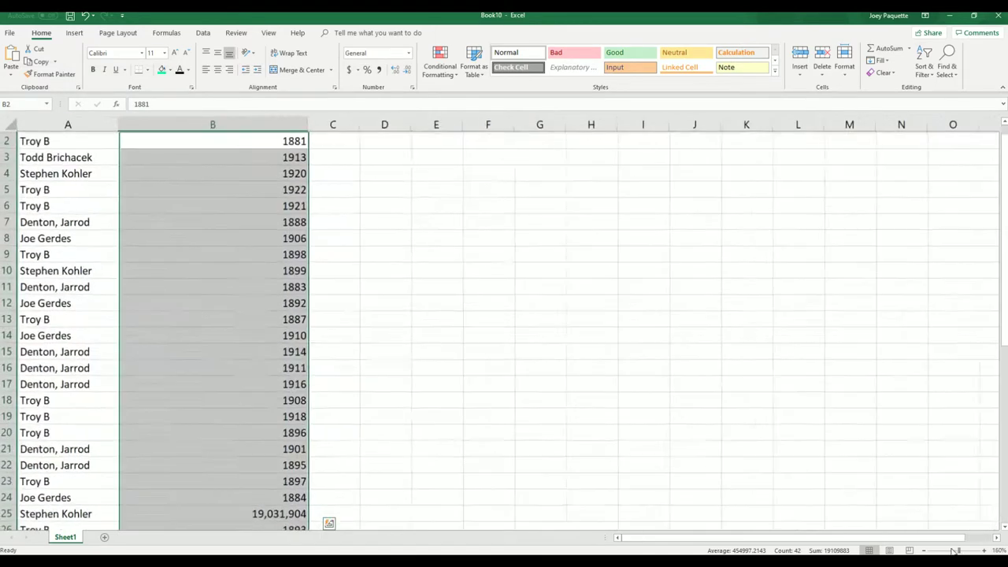
click(278, 124)
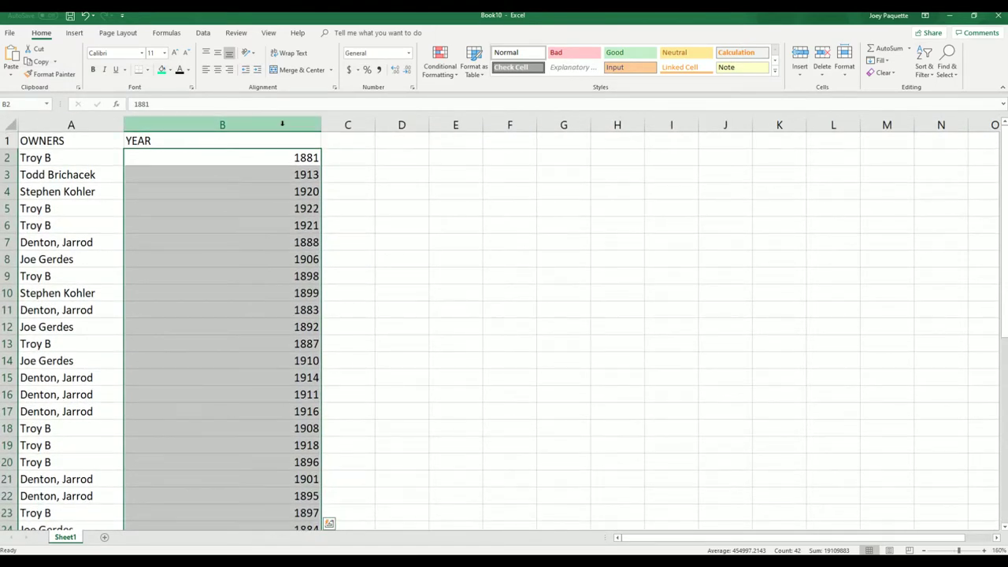
drag(320, 124, 182, 149)
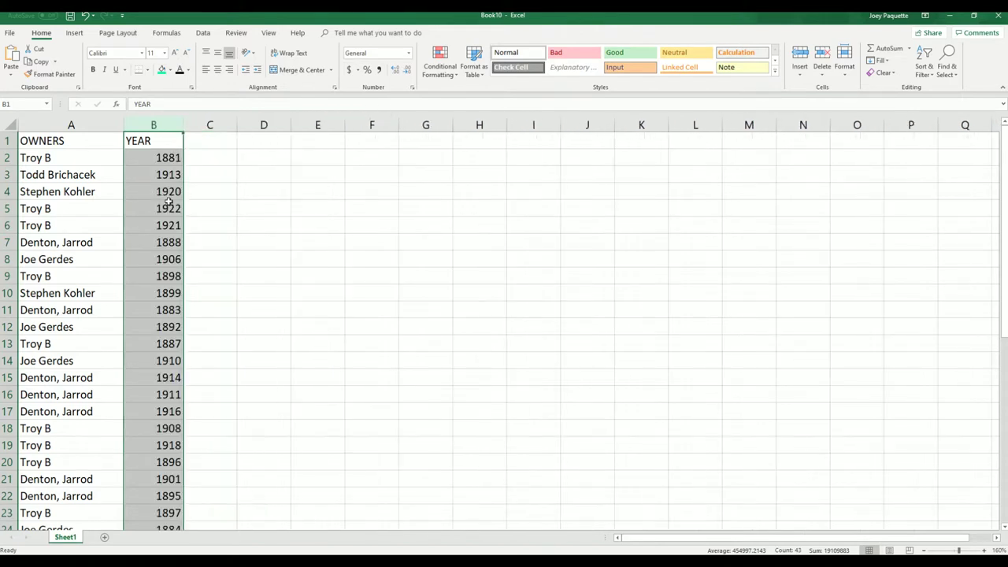
right_click(164, 310)
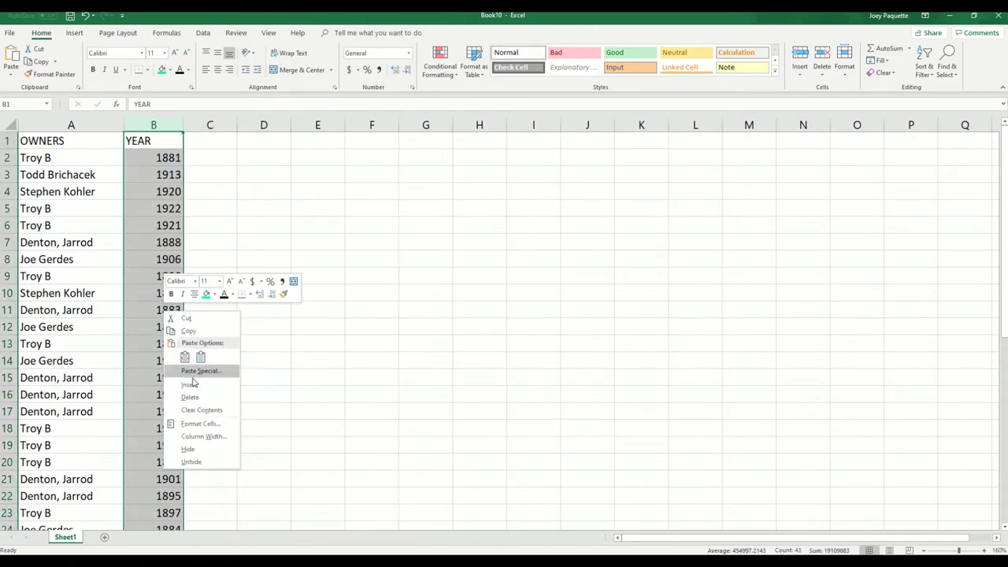
click(193, 294)
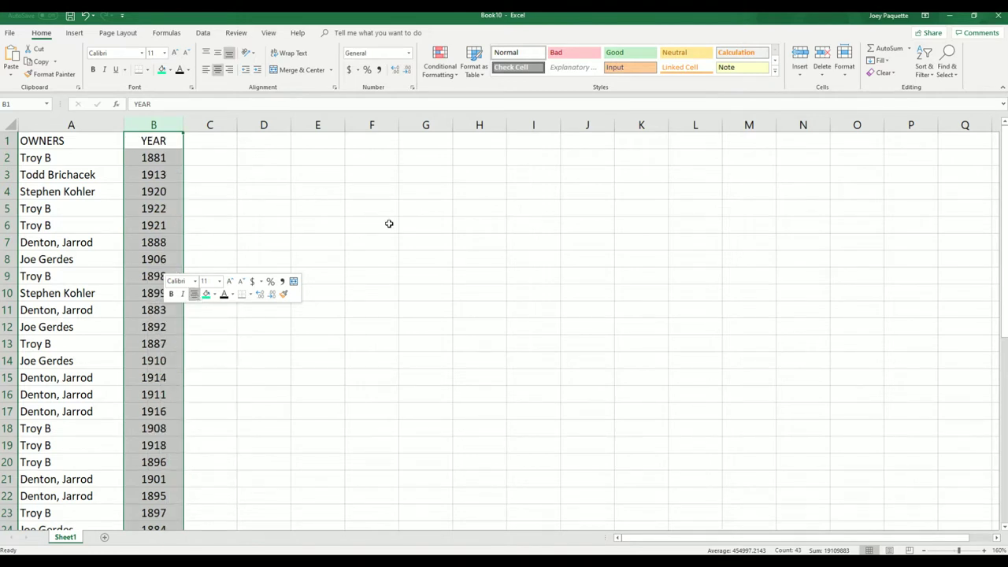
Sort the YEAR column from smallest to largest, expanding the selection so the owners move with their years.
click(921, 67)
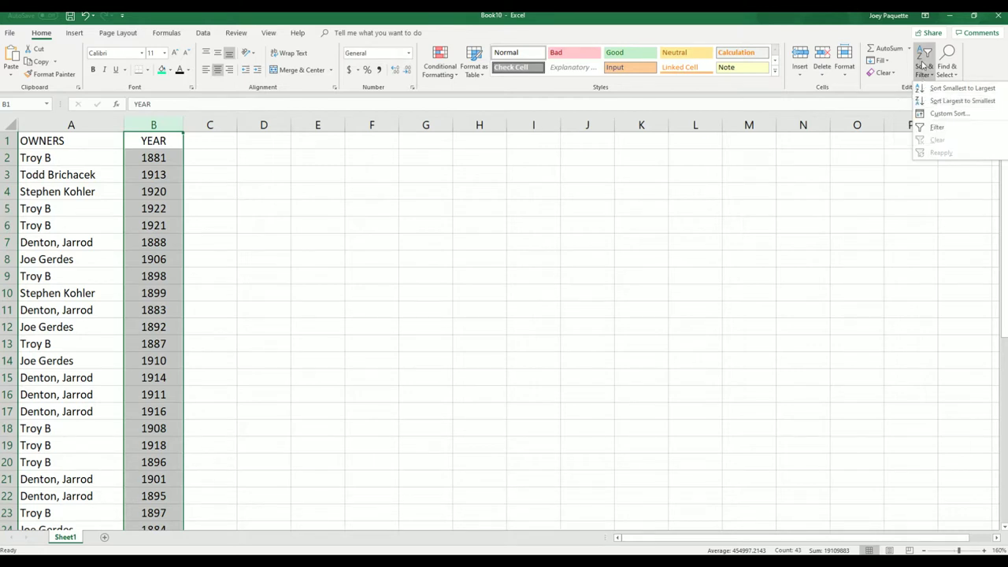
click(924, 89)
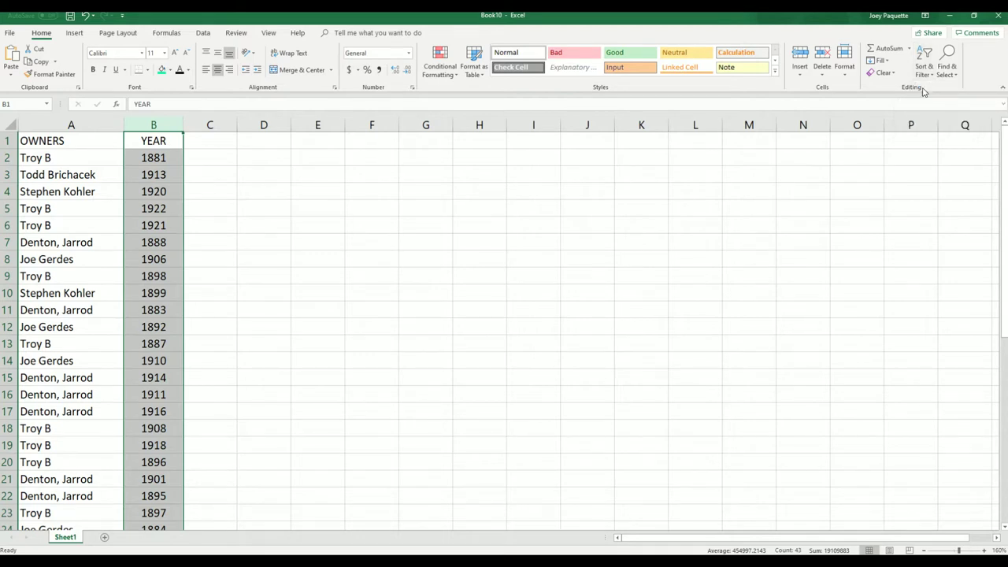
click(783, 306)
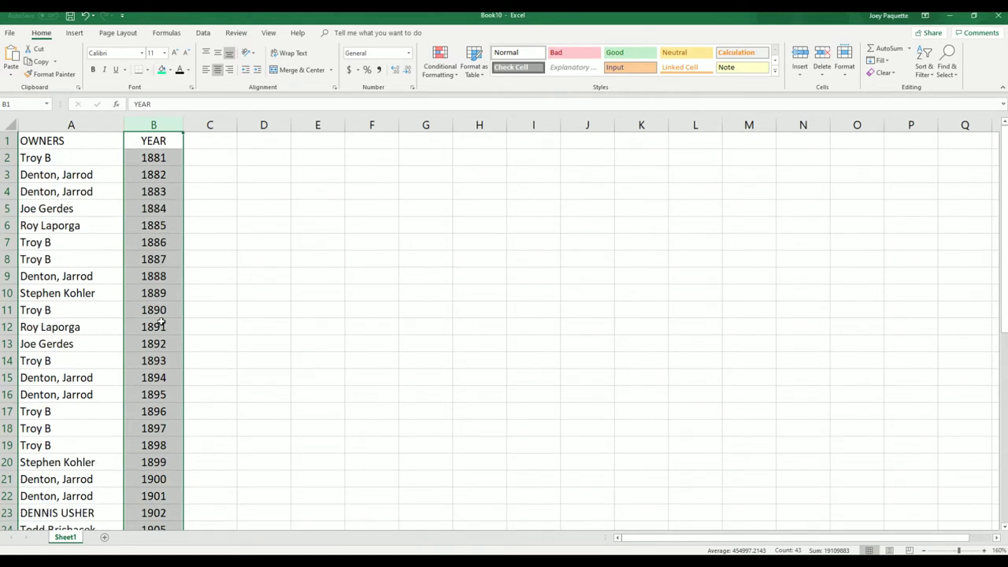
Review the sorted owner and year pairs down to the last row of the list.
scroll(158, 374, down, 1)
scroll(157, 378, down, 5)
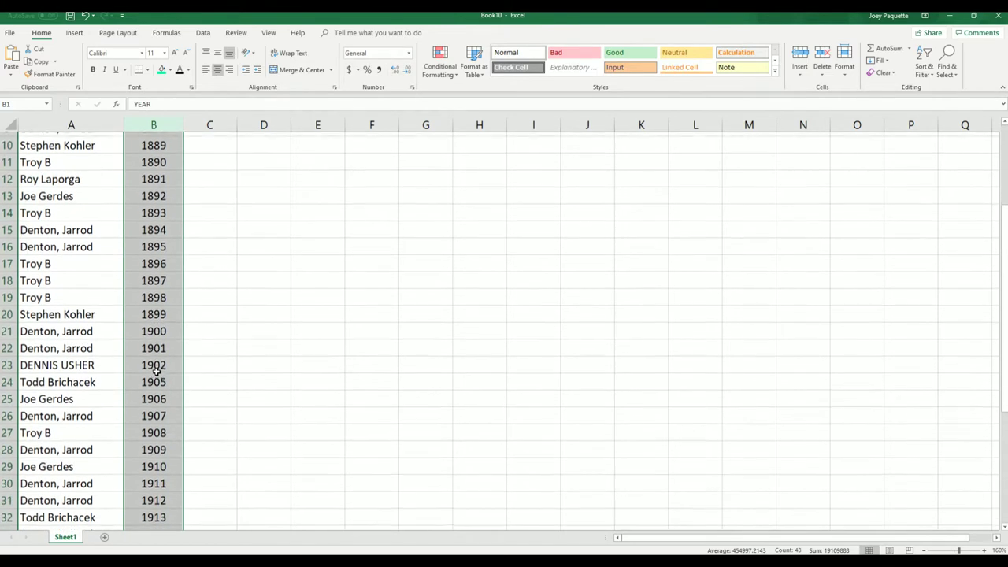
scroll(179, 398, down, 1)
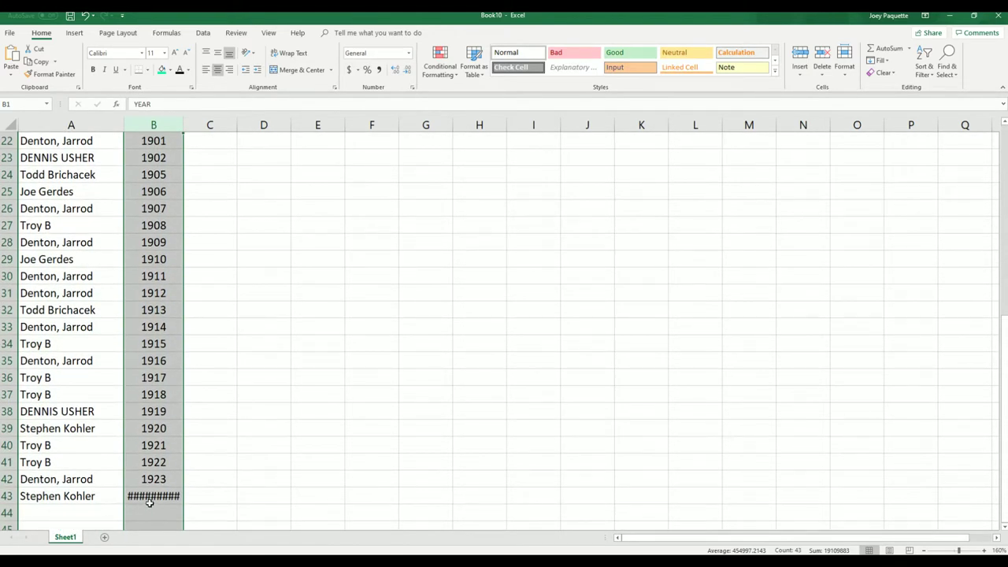
mouse_move(153, 496)
scroll(170, 290, up, 1)
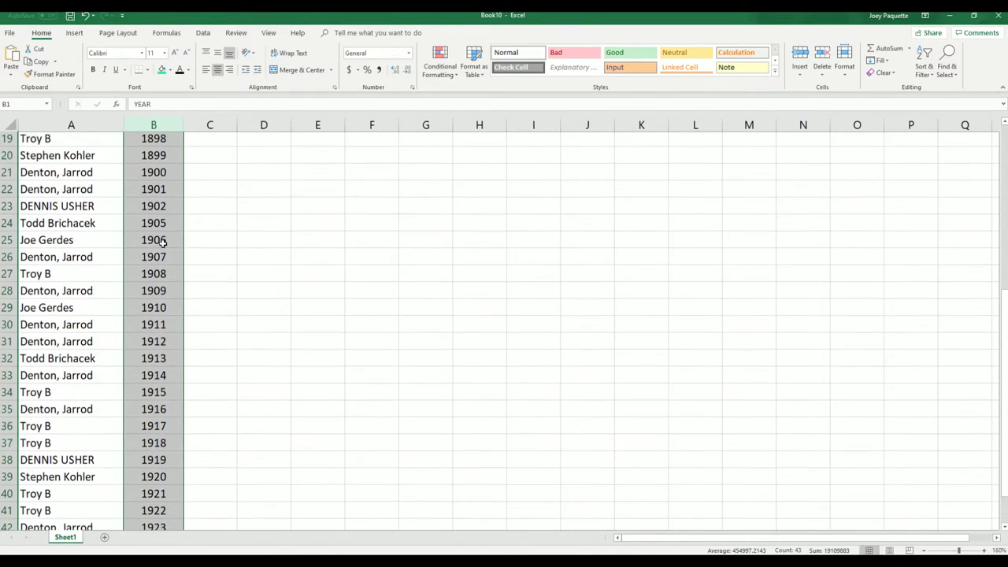
Undo the sort of the owners and years, and check the restored list for the malformed year entry.
click(84, 16)
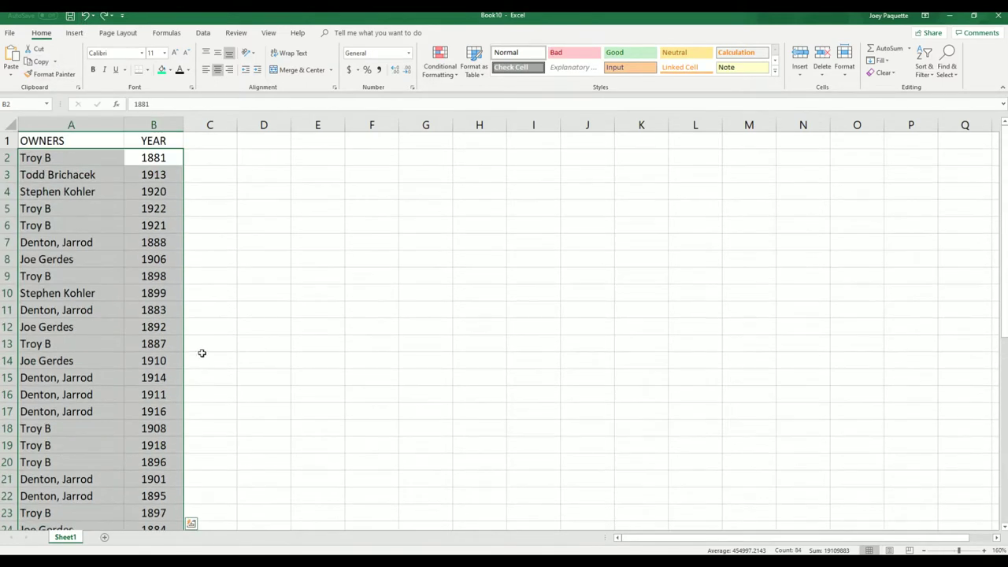
scroll(197, 360, down, 4)
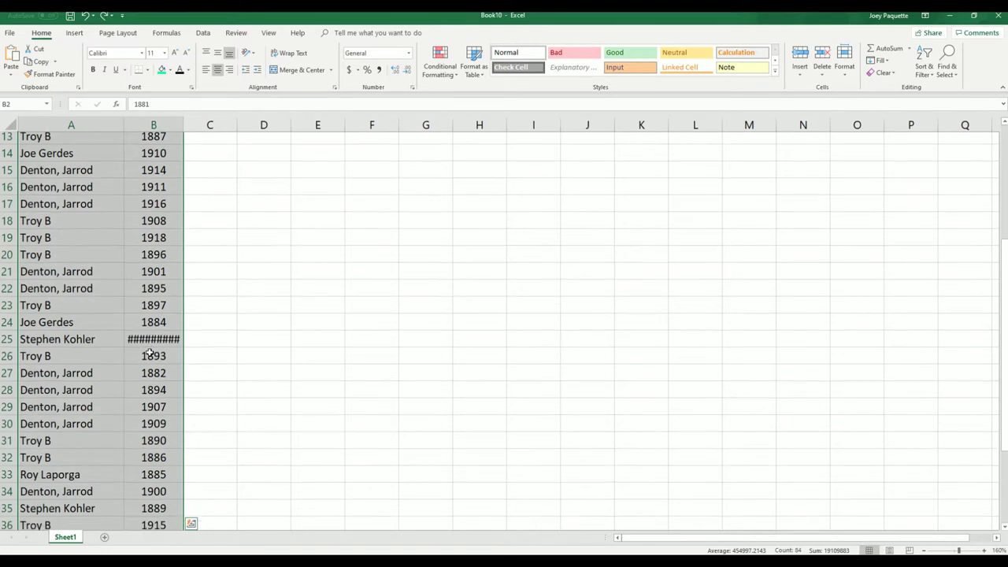
scroll(153, 370, down, 3)
scroll(167, 402, up, 3)
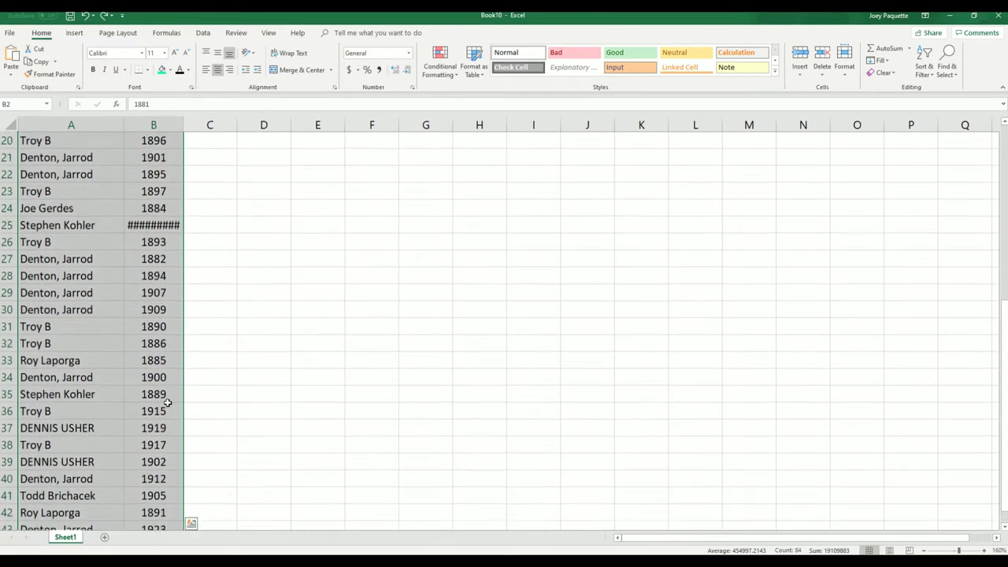
scroll(152, 350, up, 1)
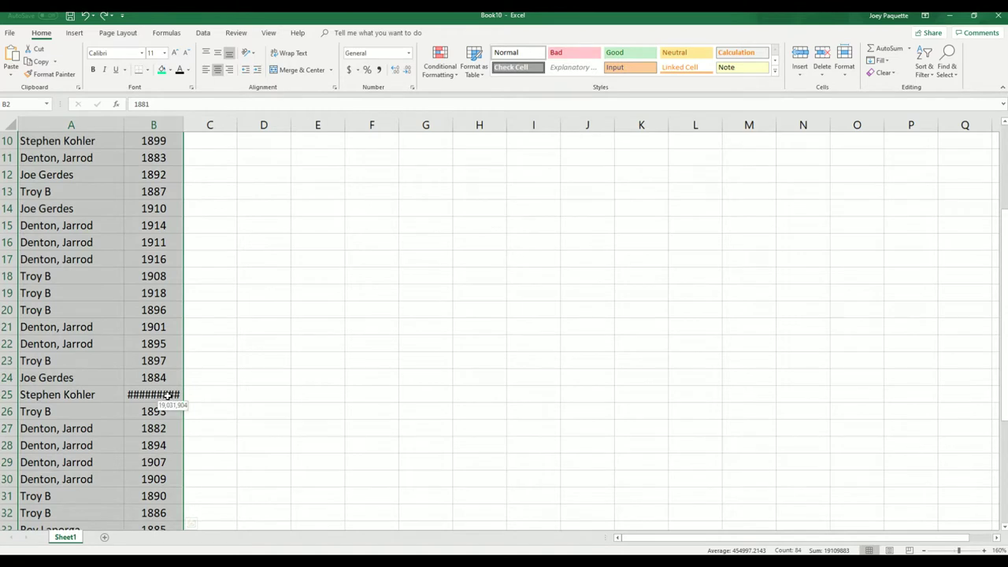
scroll(169, 394, up, 3)
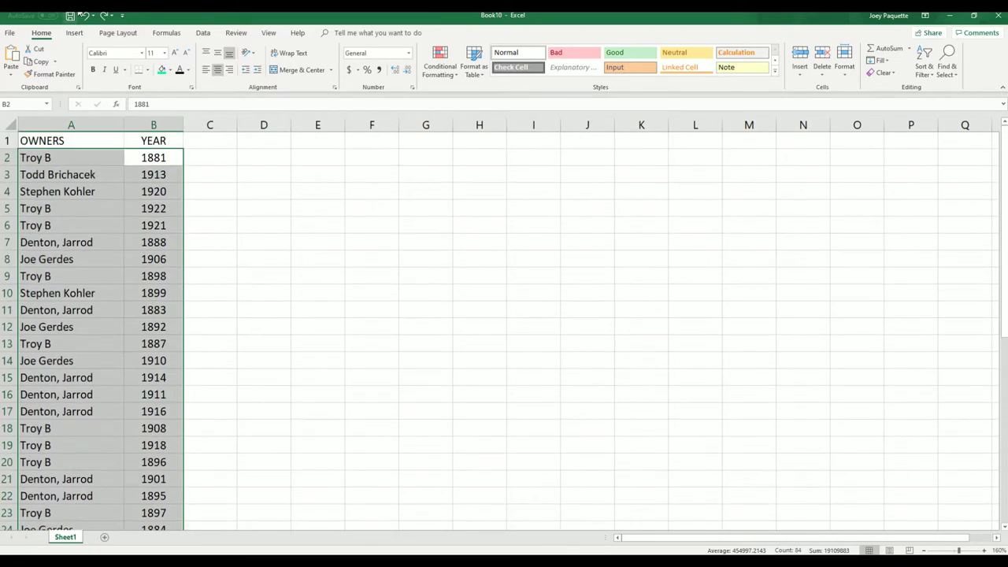
Undo the centering and the narrowing of the YEAR column to show the full value in cell B25.
click(82, 14)
scroll(202, 292, down, 4)
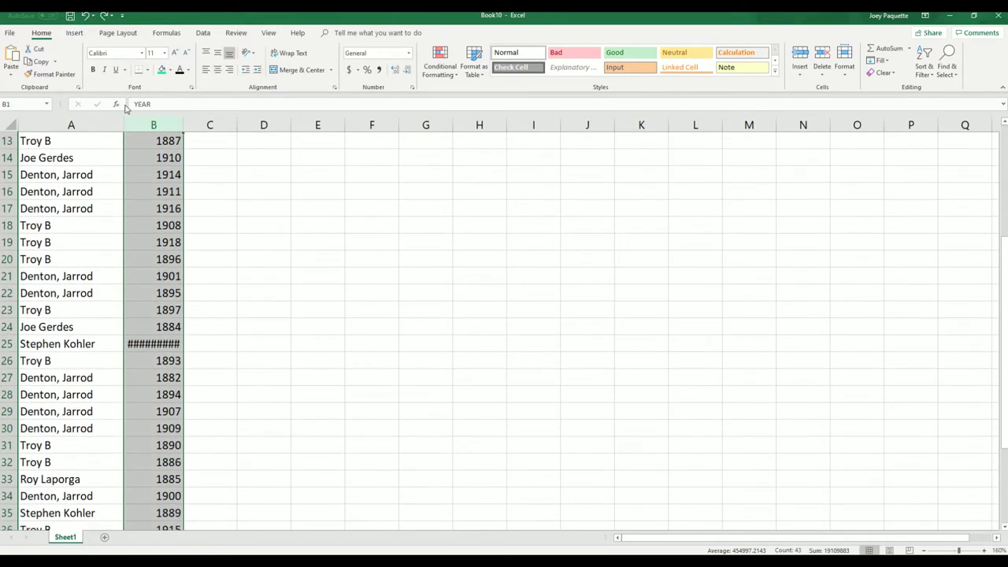
click(84, 15)
scroll(236, 358, down, 4)
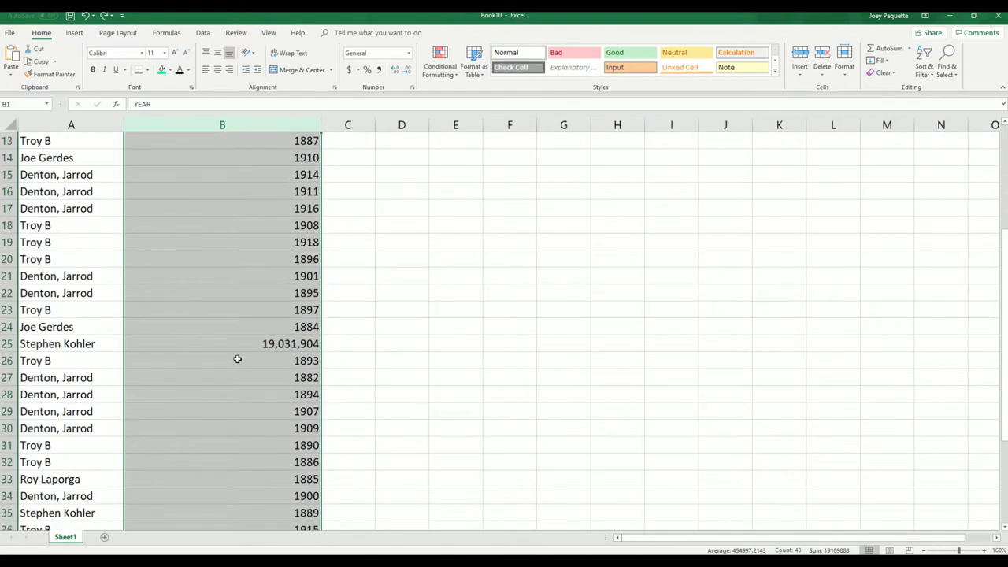
scroll(259, 369, down, 1)
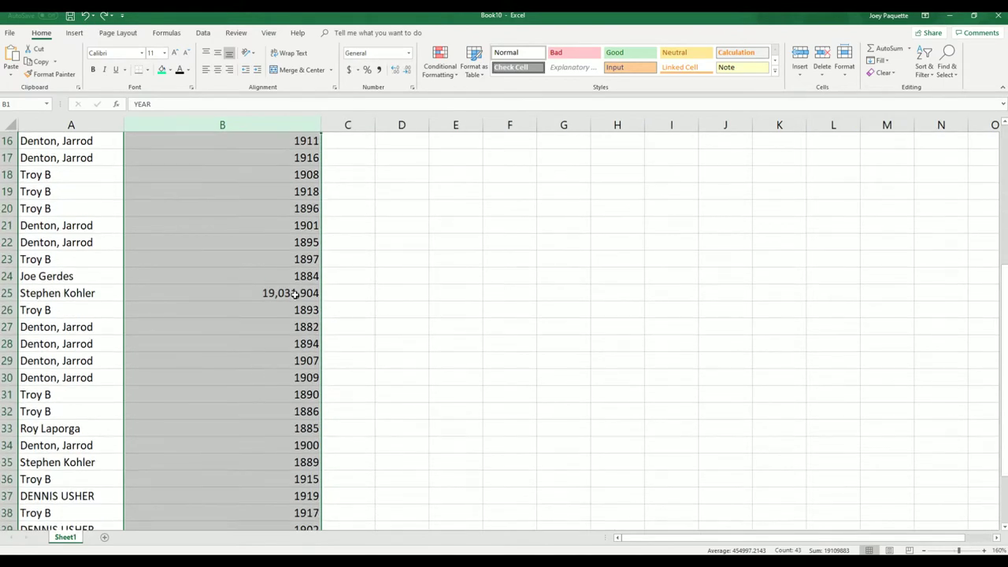
Correct the year entry in cell B25 to read 1903, 1904.
scroll(272, 336, down, 4)
scroll(279, 377, up, 4)
double_click(281, 293)
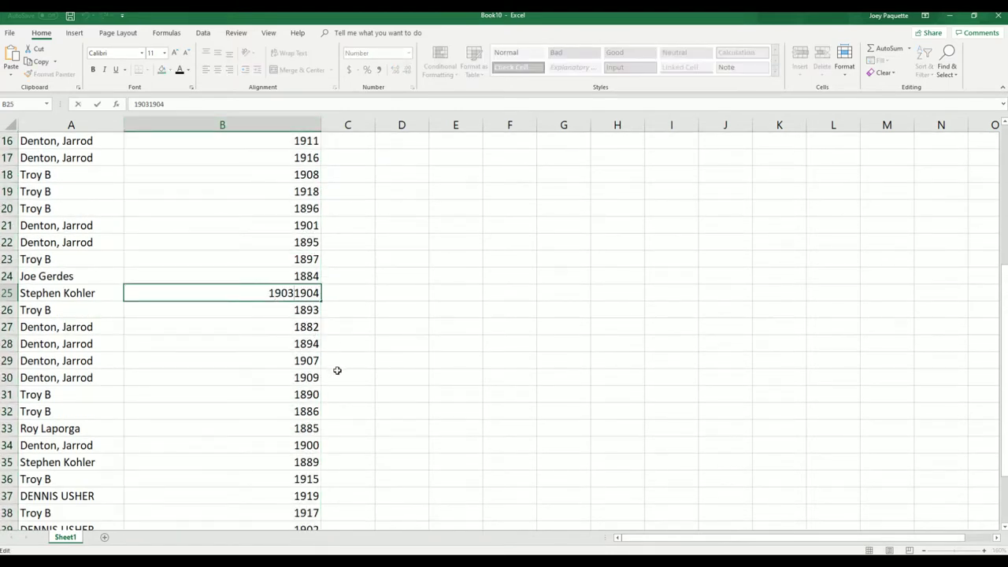
text(,)
scroll(297, 321, up, 4)
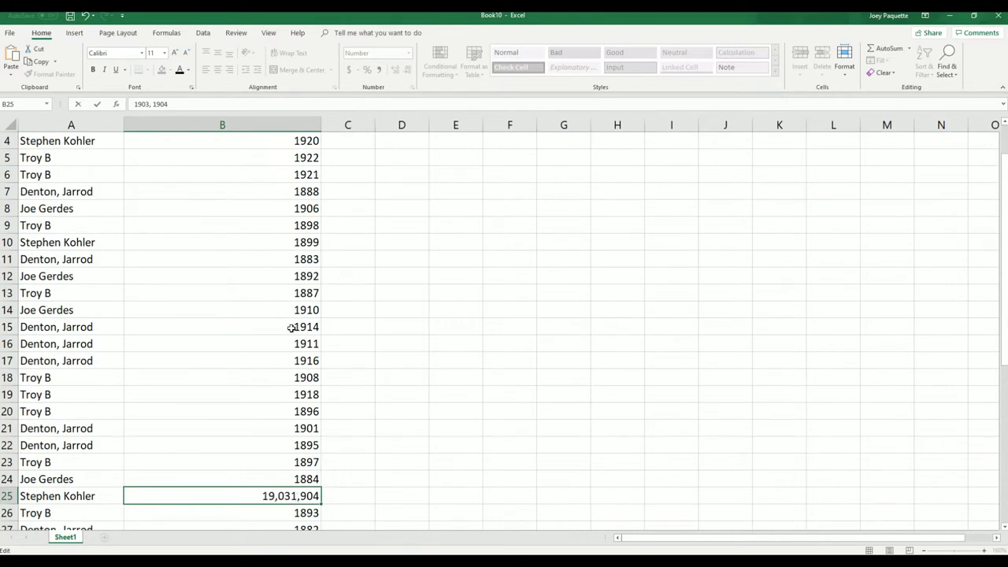
scroll(288, 315, up, 1)
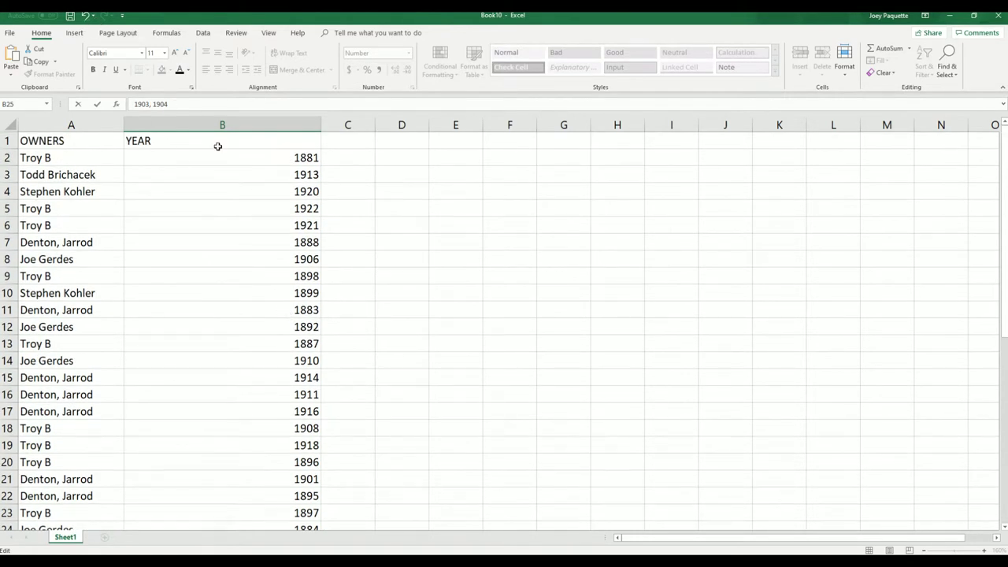
drag(219, 157, 322, 366)
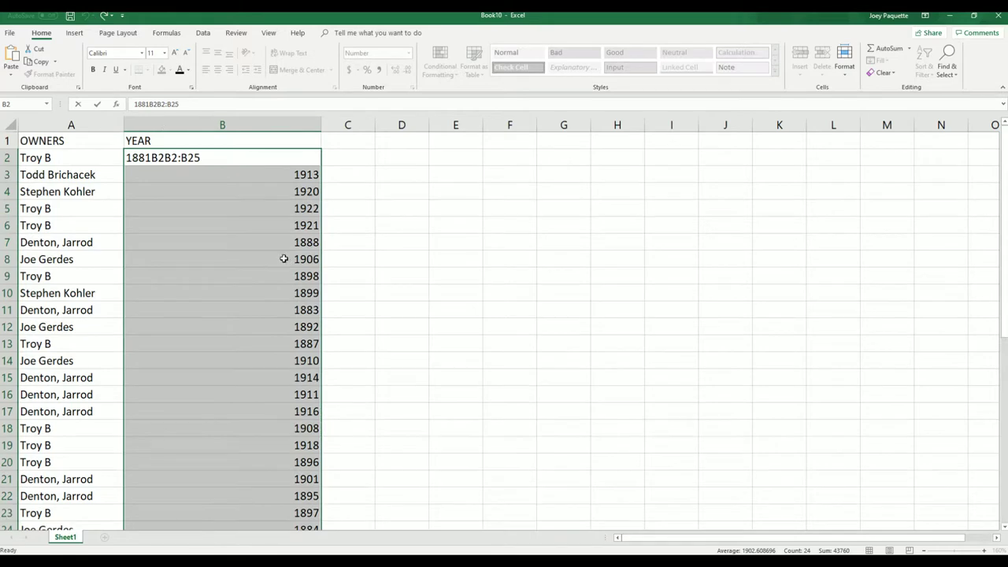
click(297, 240)
scroll(355, 348, down, 5)
scroll(355, 349, up, 5)
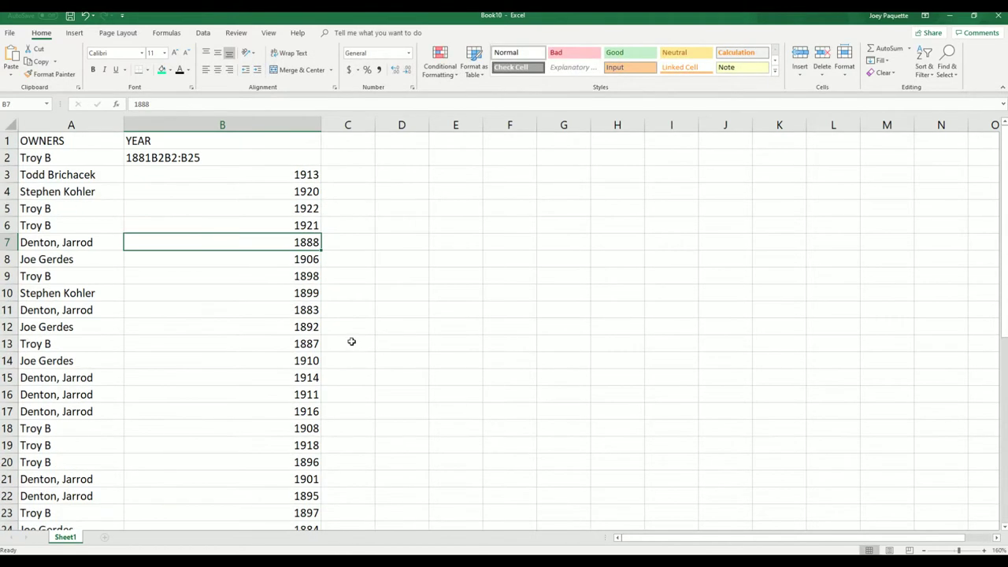
click(86, 16)
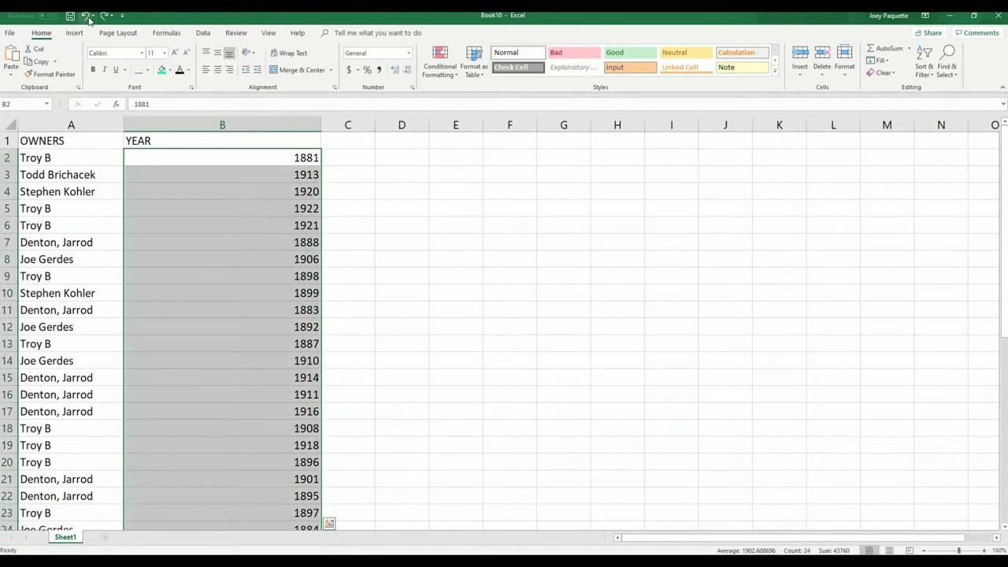
Check the years down to the last row and narrow the YEAR column to about the width of its entries.
click(288, 239)
scroll(313, 427, down, 5)
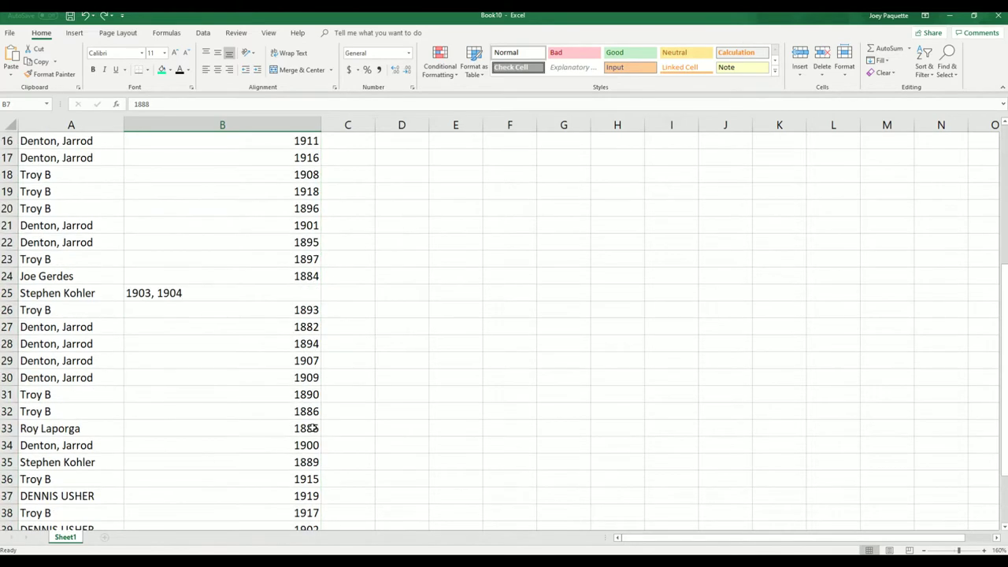
scroll(311, 422, down, 3)
scroll(308, 413, up, 4)
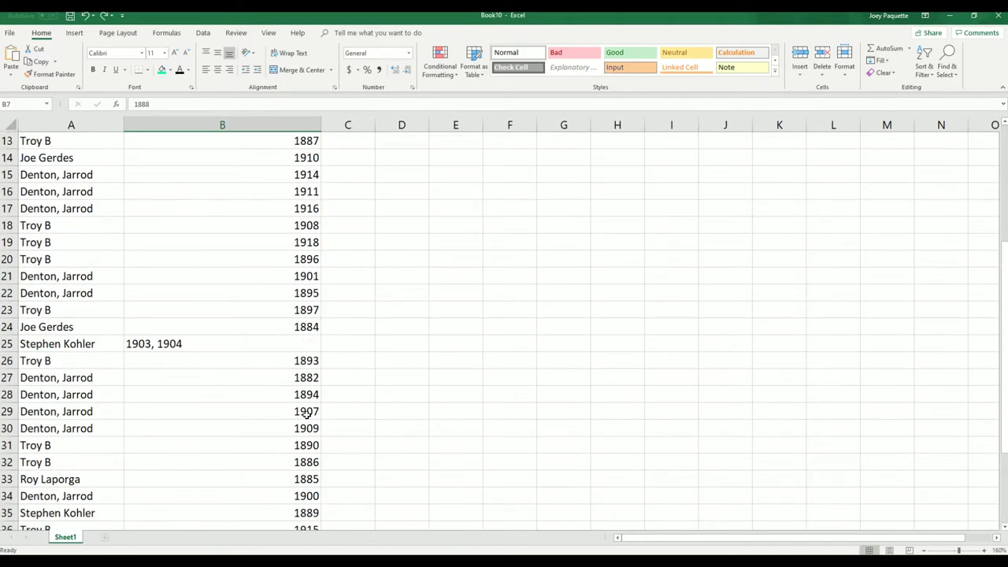
scroll(307, 415, up, 4)
click(270, 124)
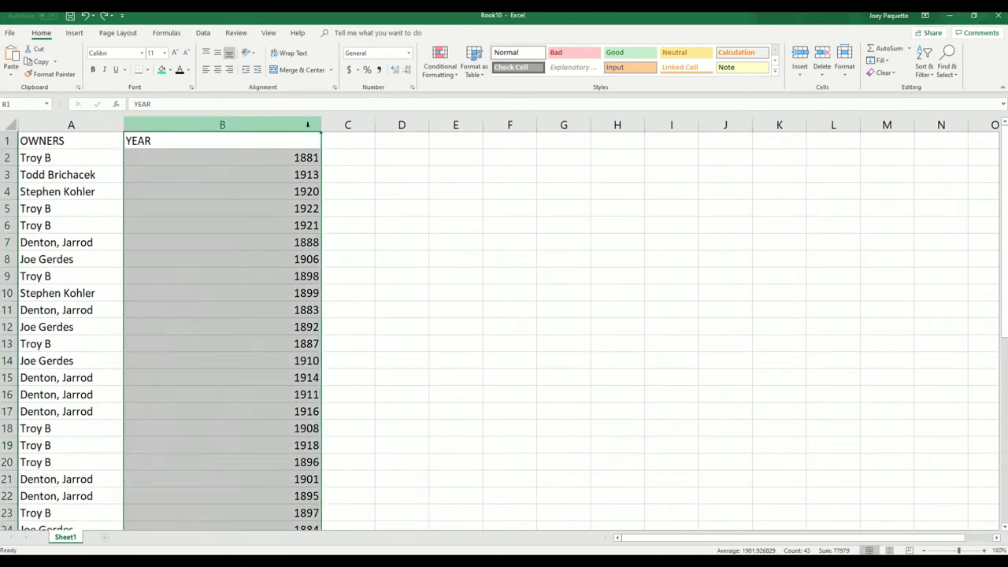
drag(321, 125, 181, 126)
scroll(162, 325, down, 2)
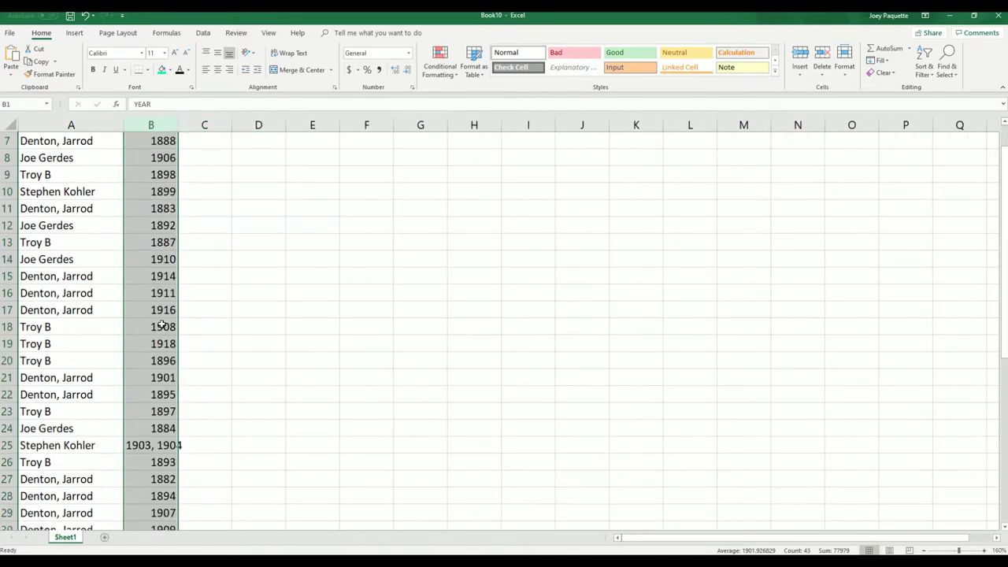
scroll(178, 346, down, 3)
scroll(189, 315, down, 3)
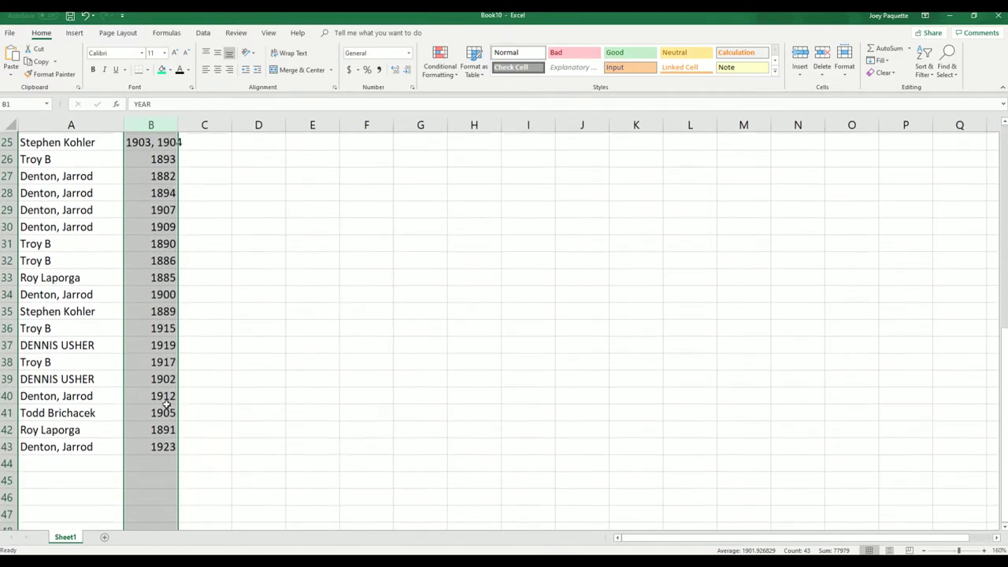
scroll(166, 405, up, 8)
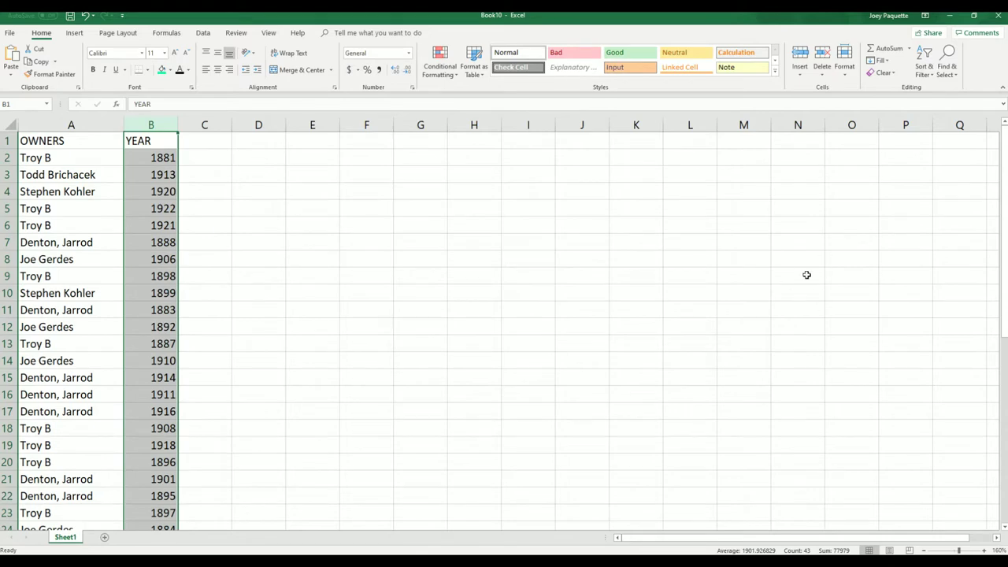
Widen the YEAR column slightly so the entry 1903, 1904 fits inside its cell.
click(925, 551)
click(925, 550)
click(925, 551)
click(926, 550)
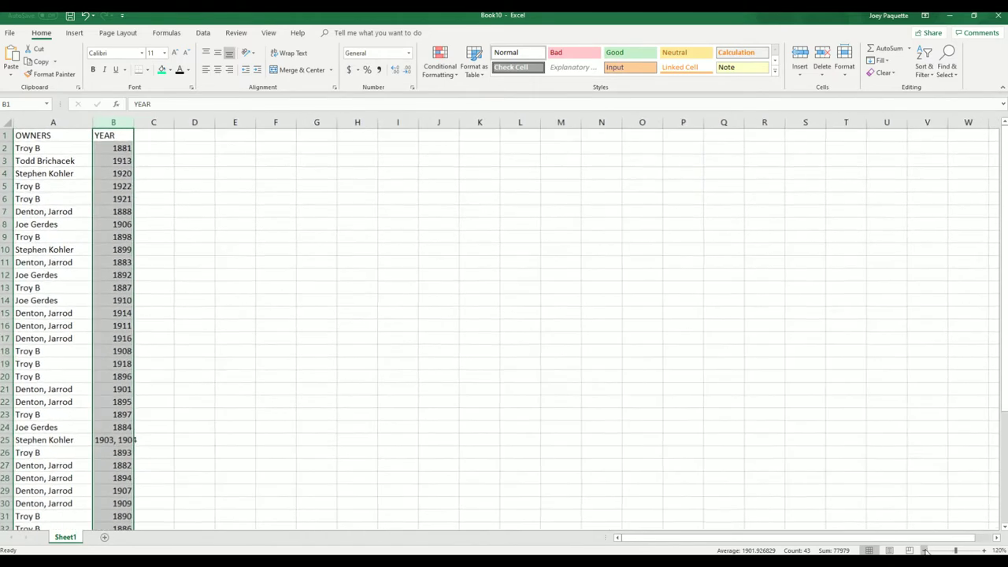
click(126, 118)
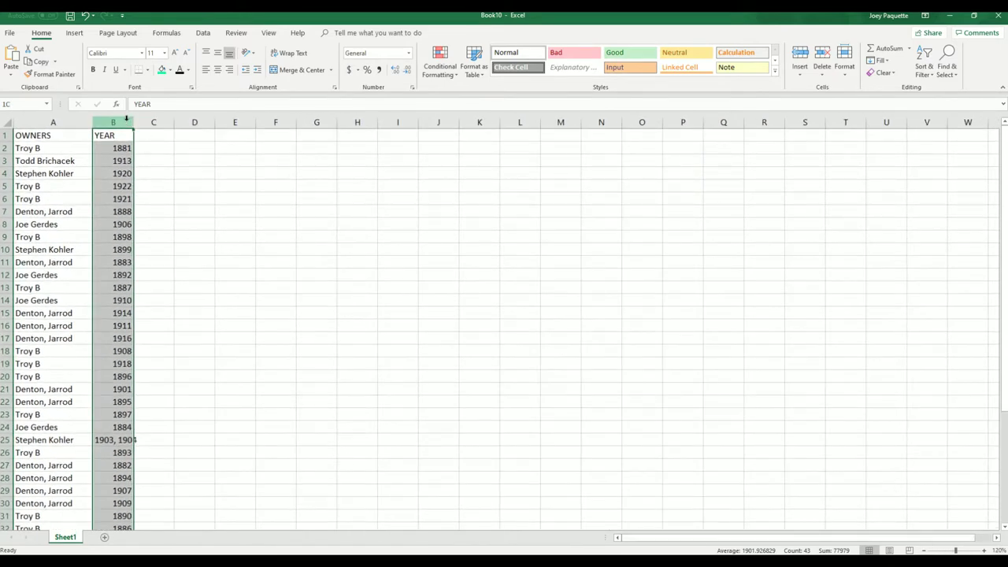
drag(134, 122, 156, 125)
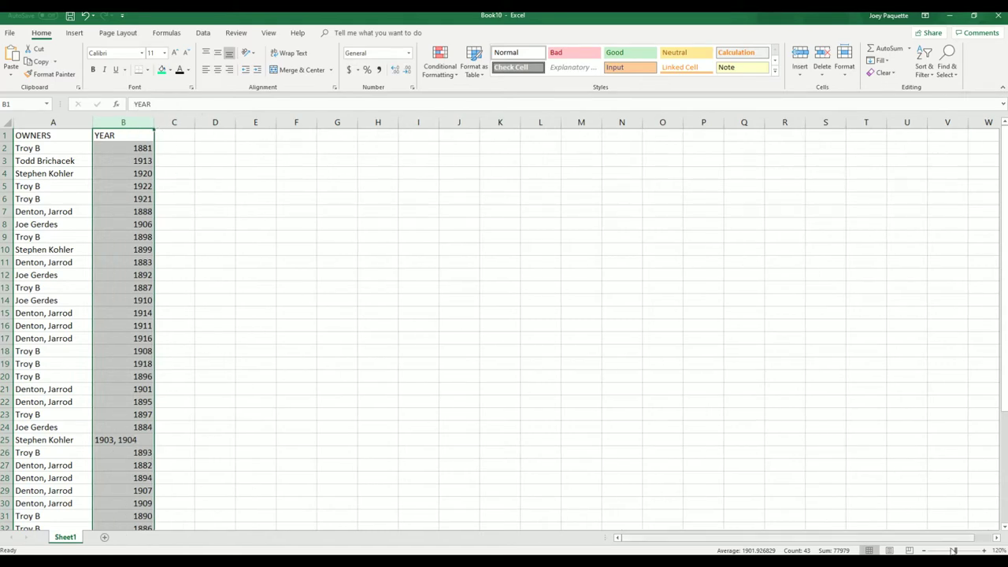
Show the whole list at 80% zoom and compare its years with the random.org list behind the workbook window.
click(927, 551)
click(927, 550)
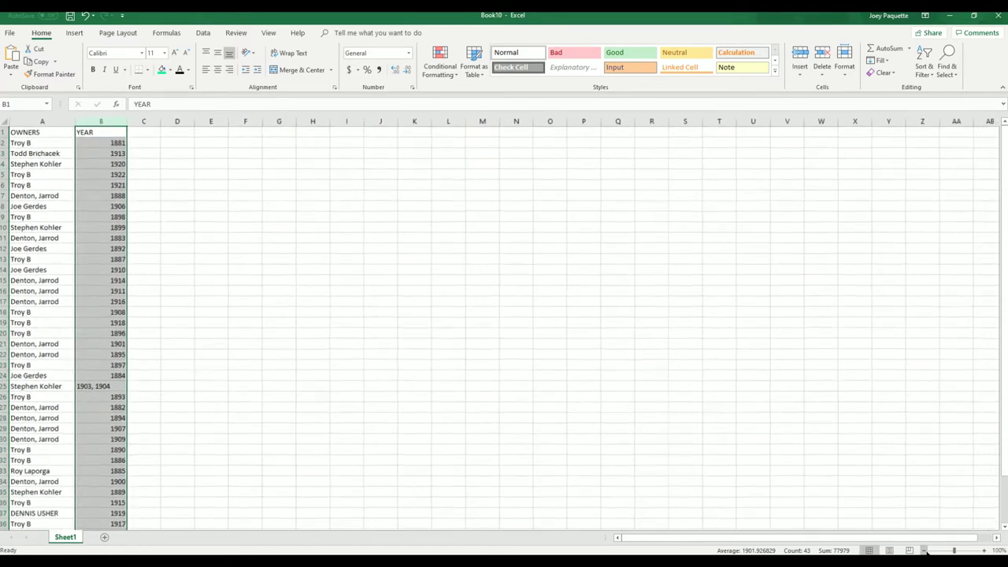
click(927, 551)
click(927, 550)
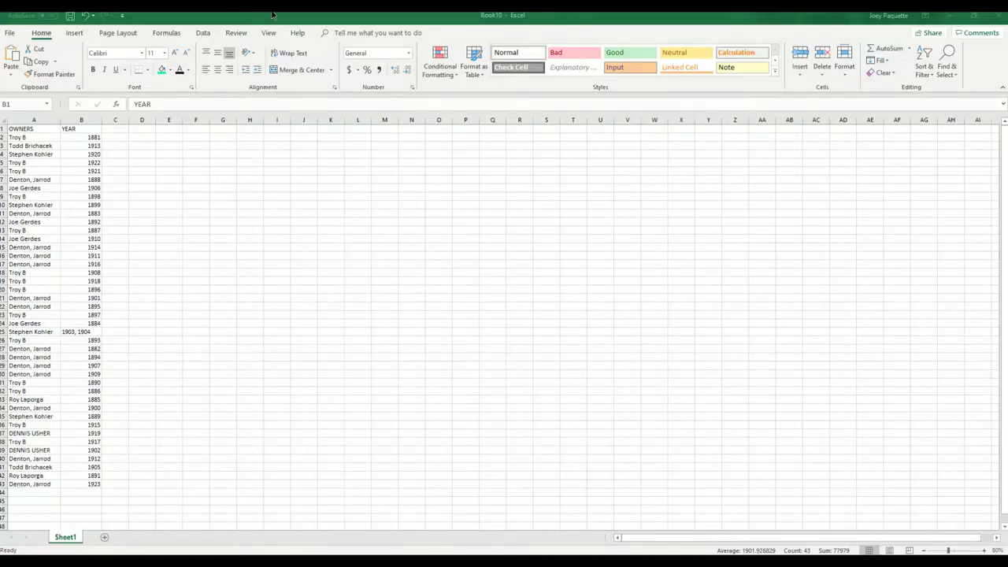
drag(270, 14, 433, 17)
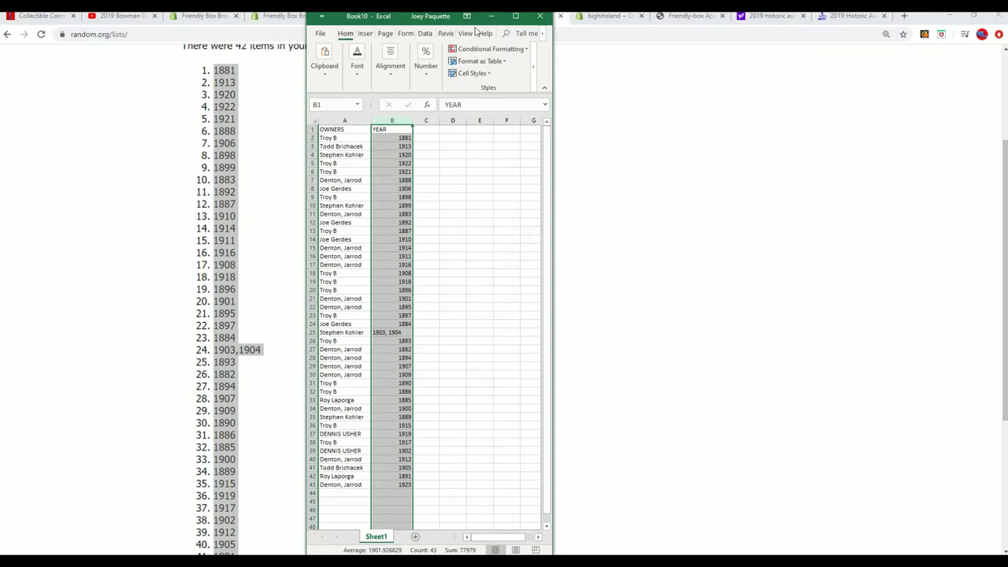
click(515, 16)
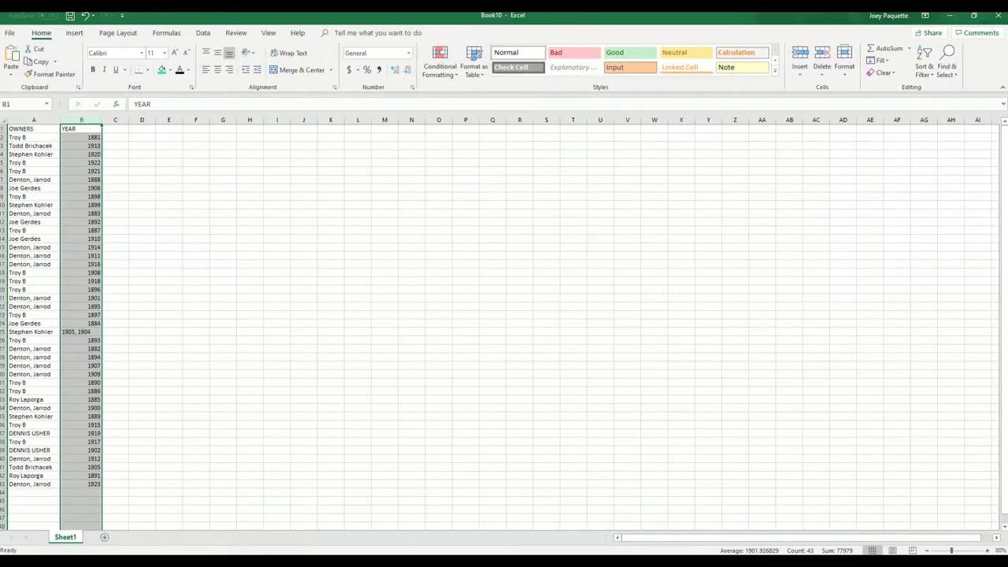